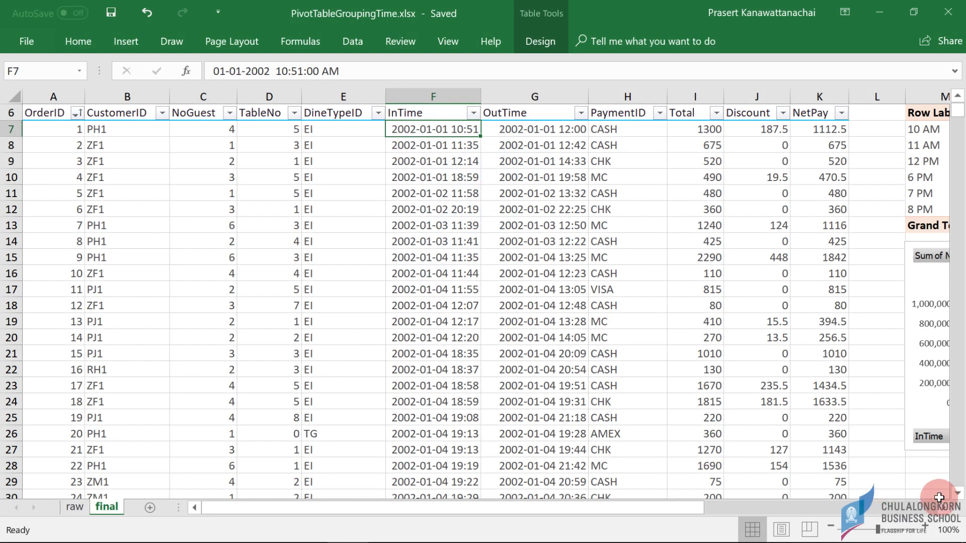
Browse the order data, jumping from the first OrderID to the last row and back.
scroll(943, 516, right, 1)
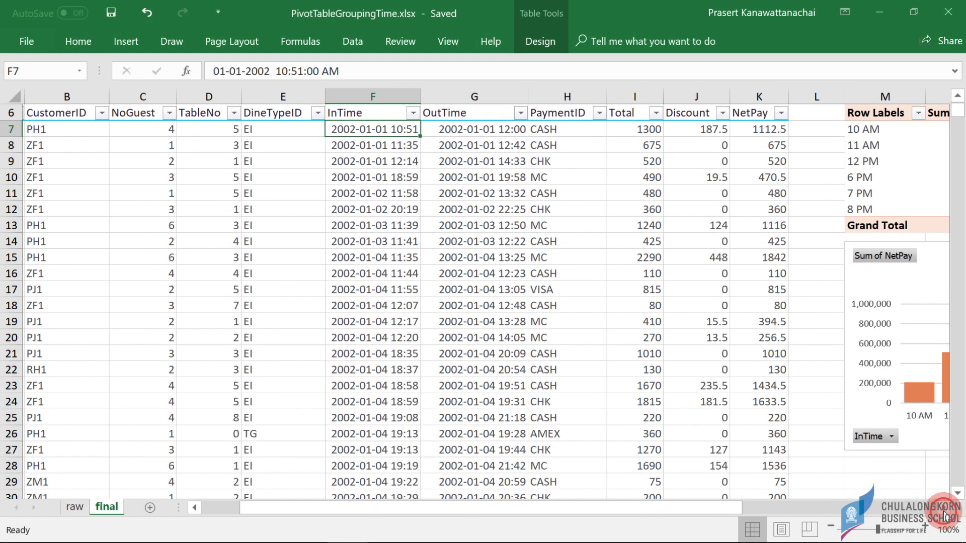
scroll(944, 516, right, 1)
scroll(943, 516, right, 2)
scroll(944, 516, right, 1)
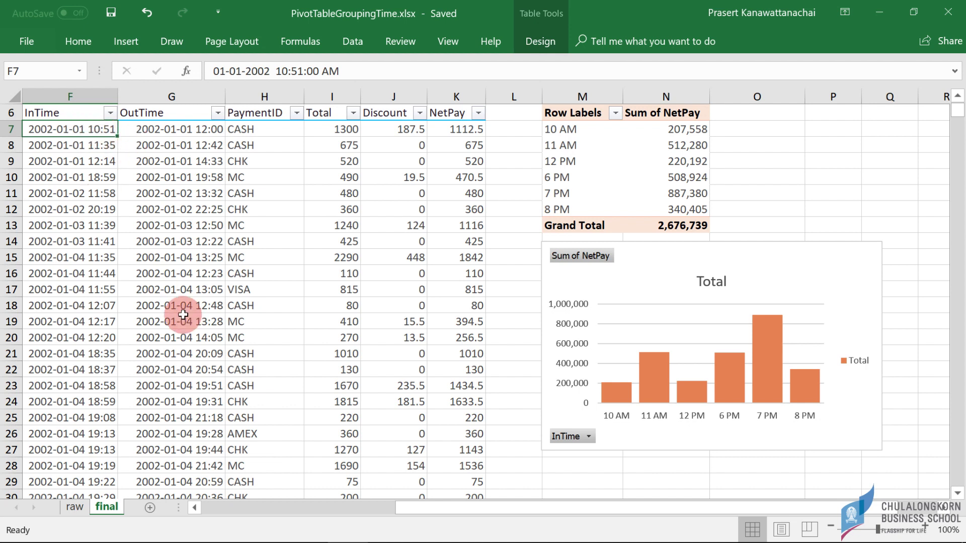
click(208, 510)
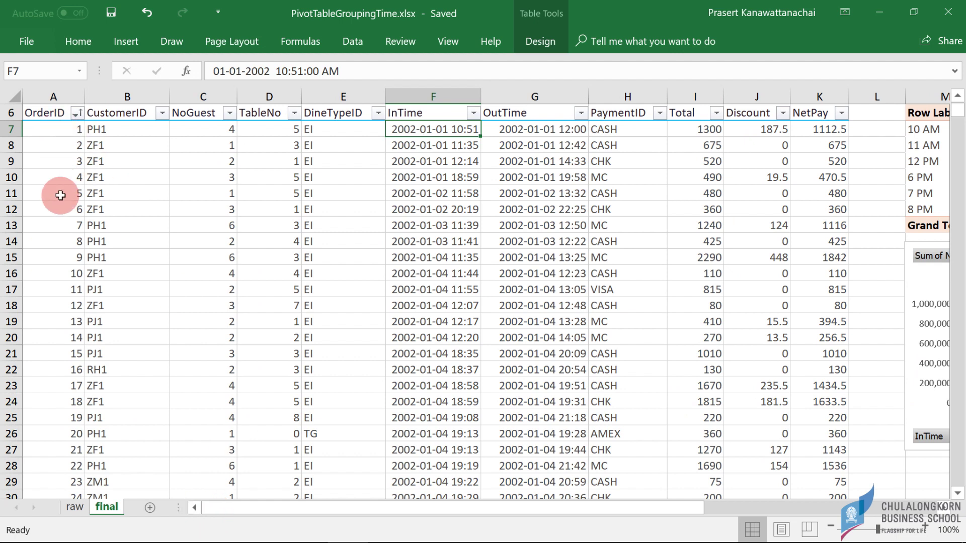
click(65, 133)
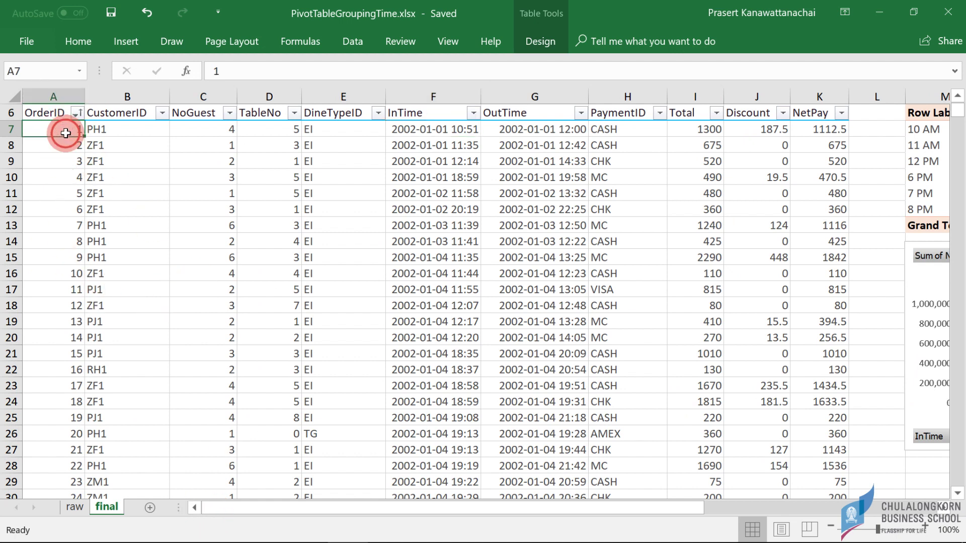
key(ctrl+Down)
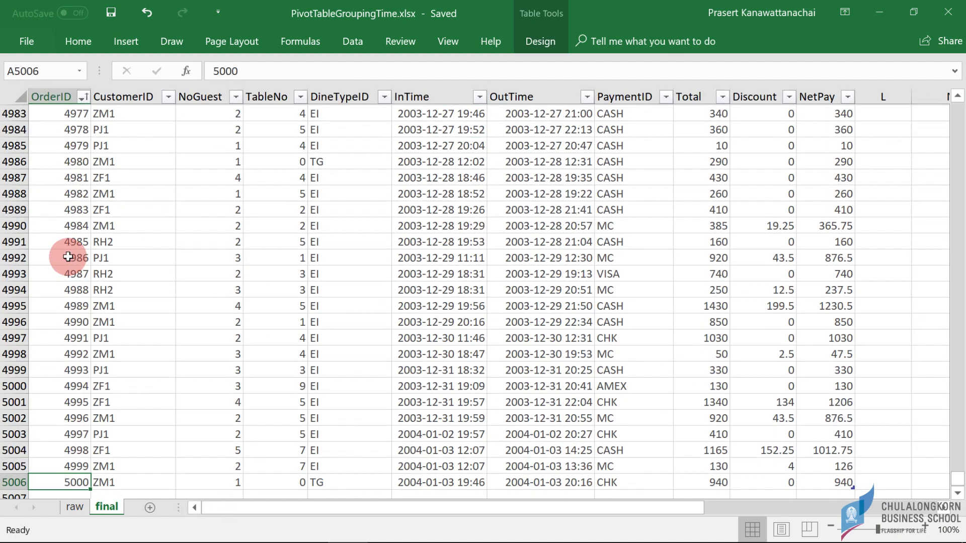
key(ctrl+Up)
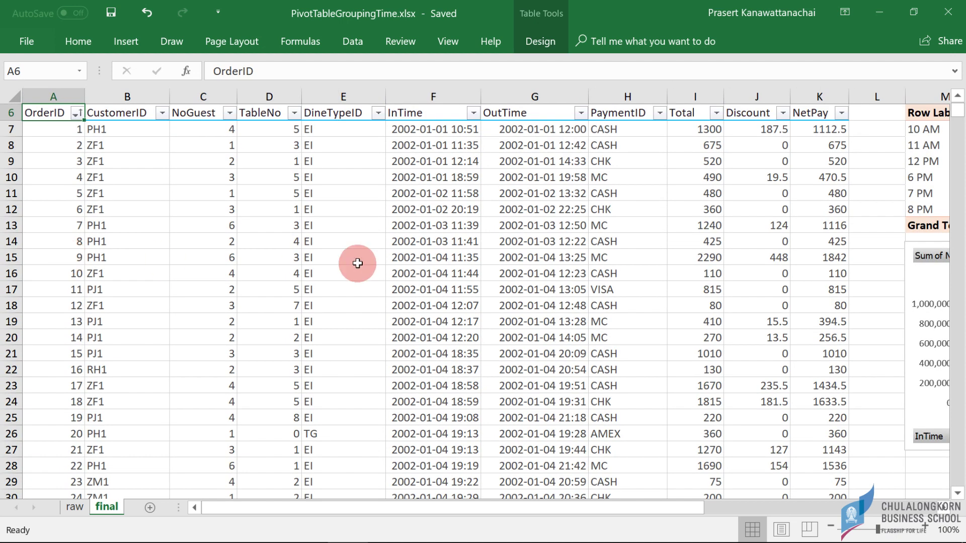
Bring the hourly NetPay pivot table and its column chart fully into view.
click(422, 133)
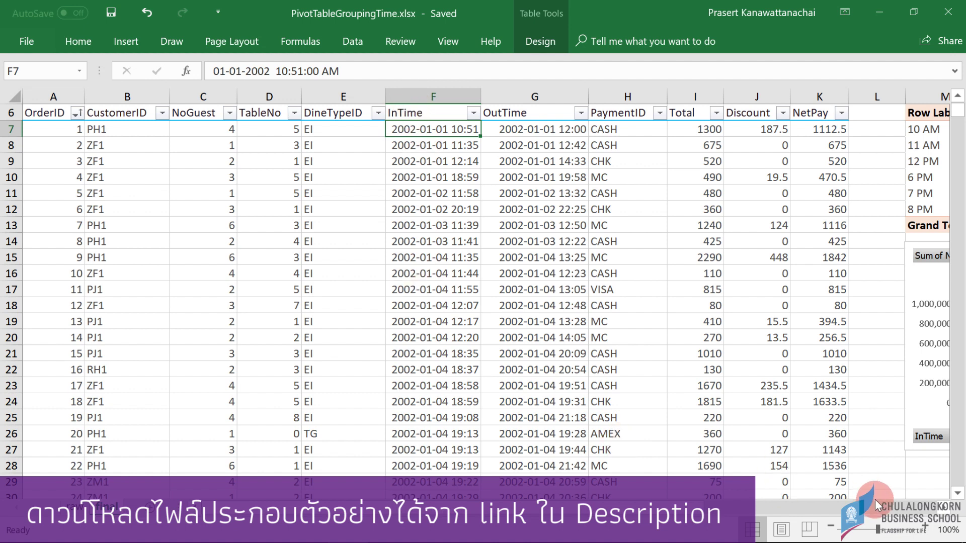
click(942, 508)
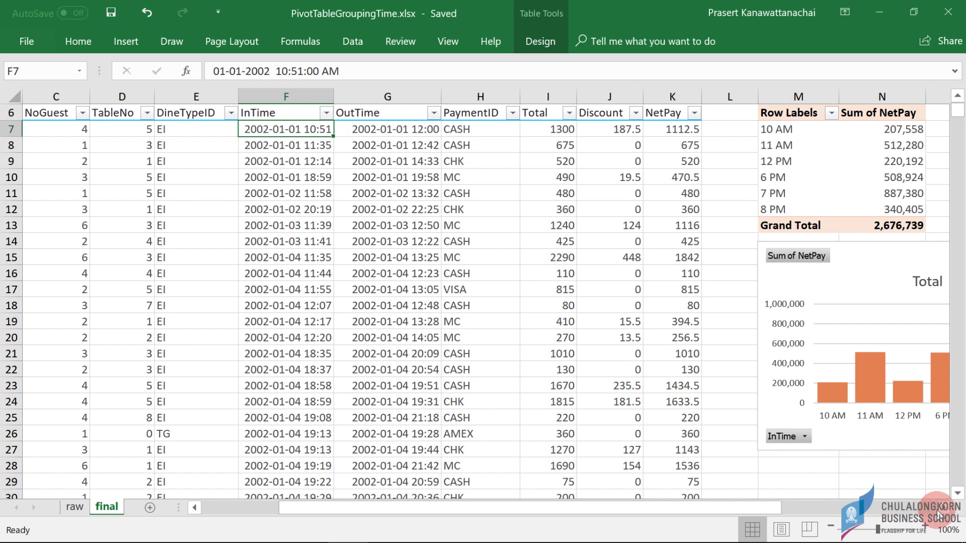
click(946, 509)
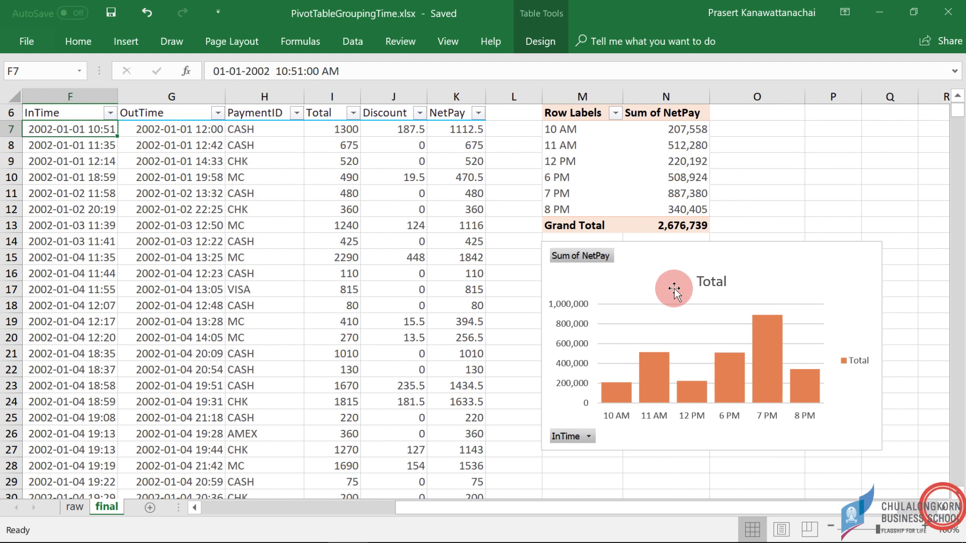
Copy the raw sheet and name the copy 'demo'.
click(299, 304)
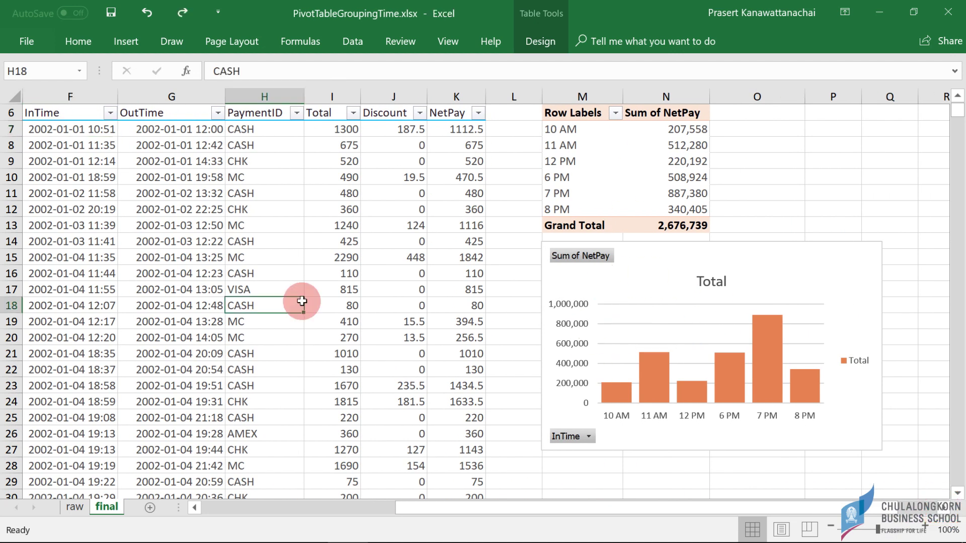
click(74, 507)
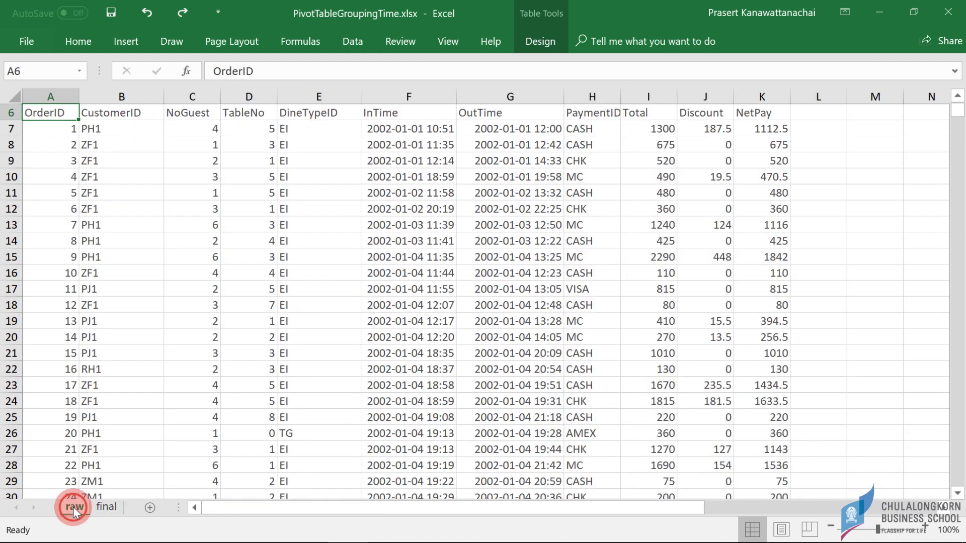
drag(74, 506, 103, 506)
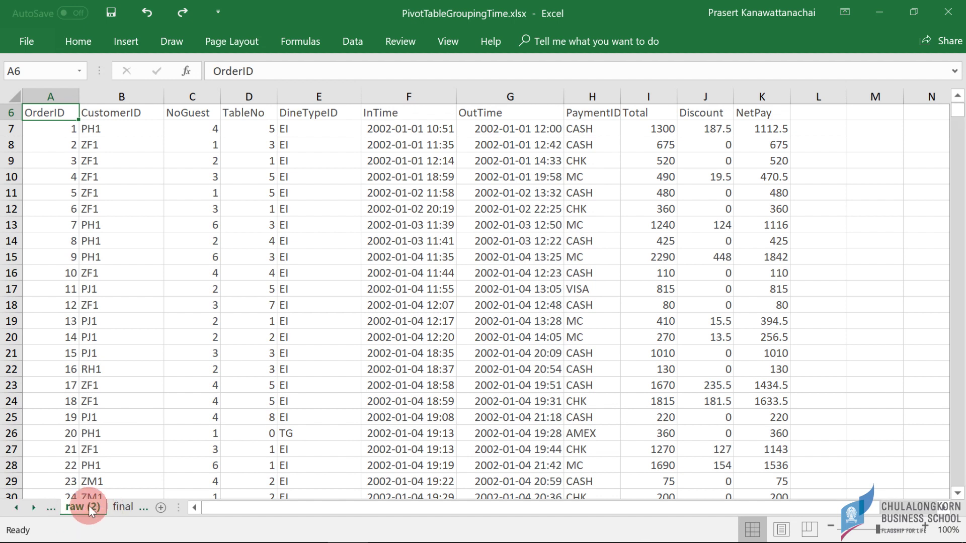
right_click(83, 506)
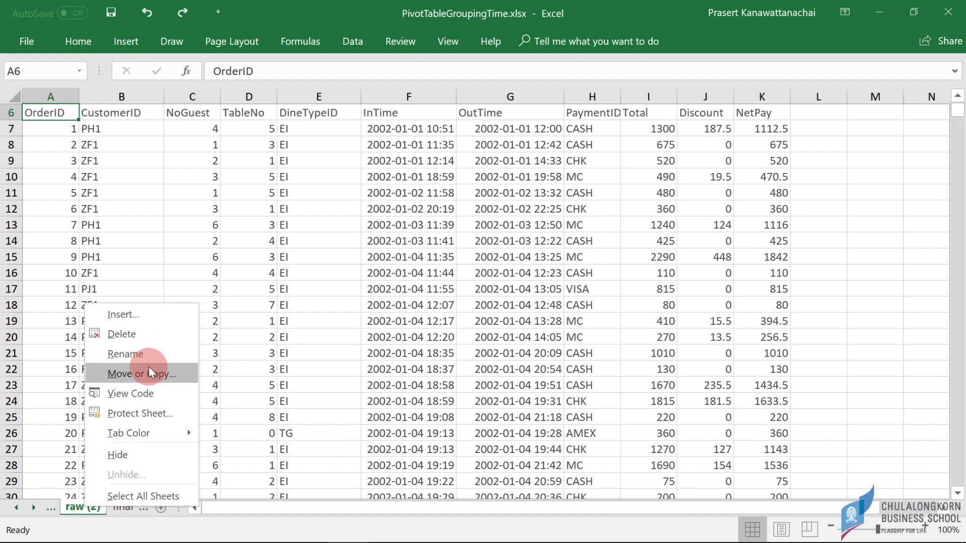
click(143, 355)
text(demo)
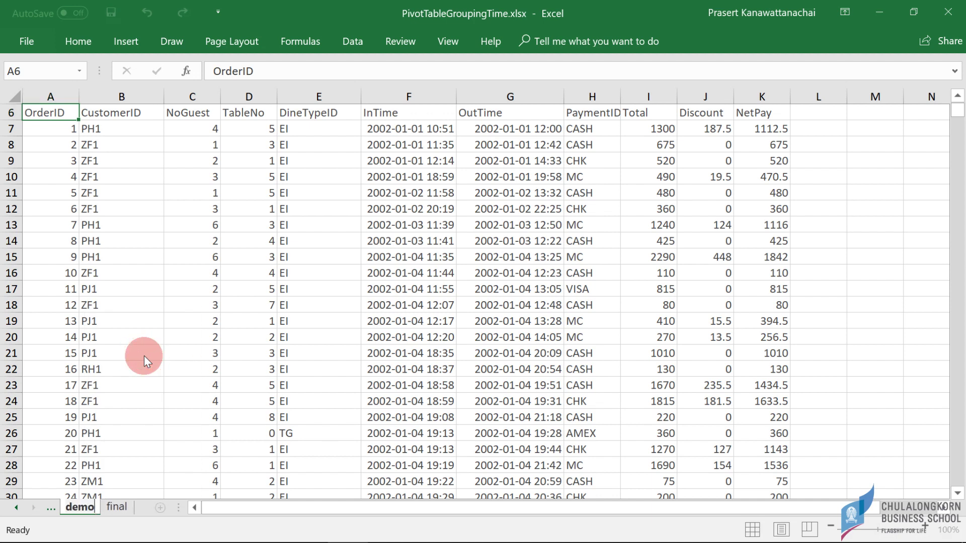
key(Return)
scroll(124, 285, up, 2)
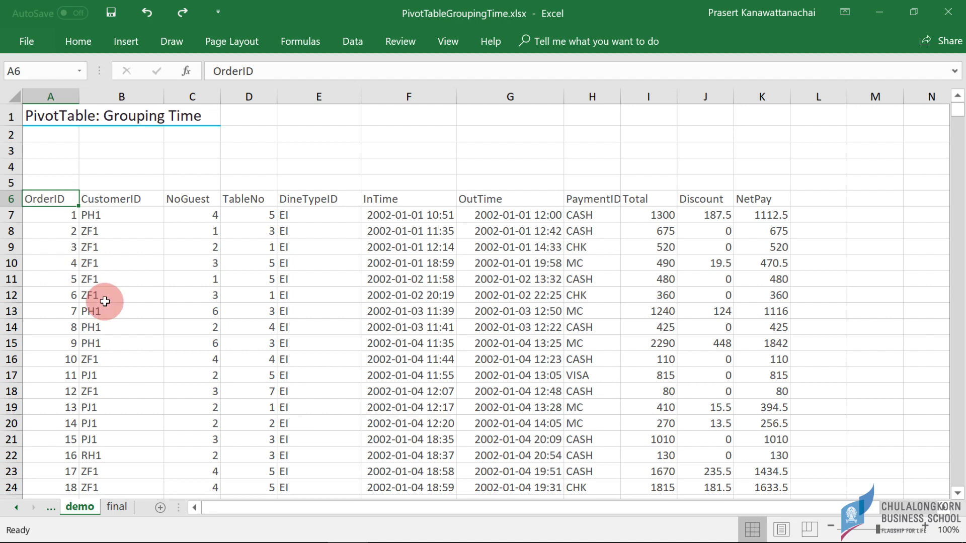
Convert the demo sheet's order data range into a table.
click(145, 223)
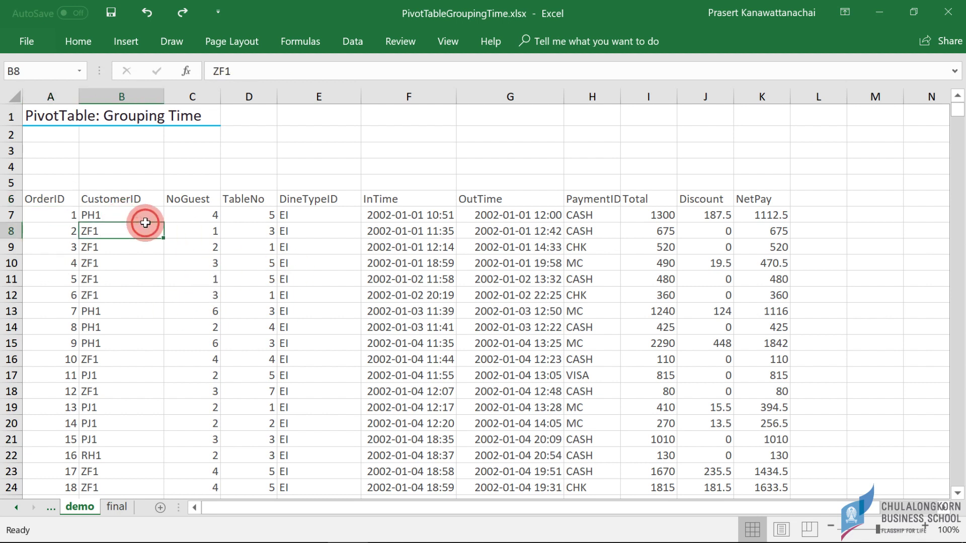
click(128, 40)
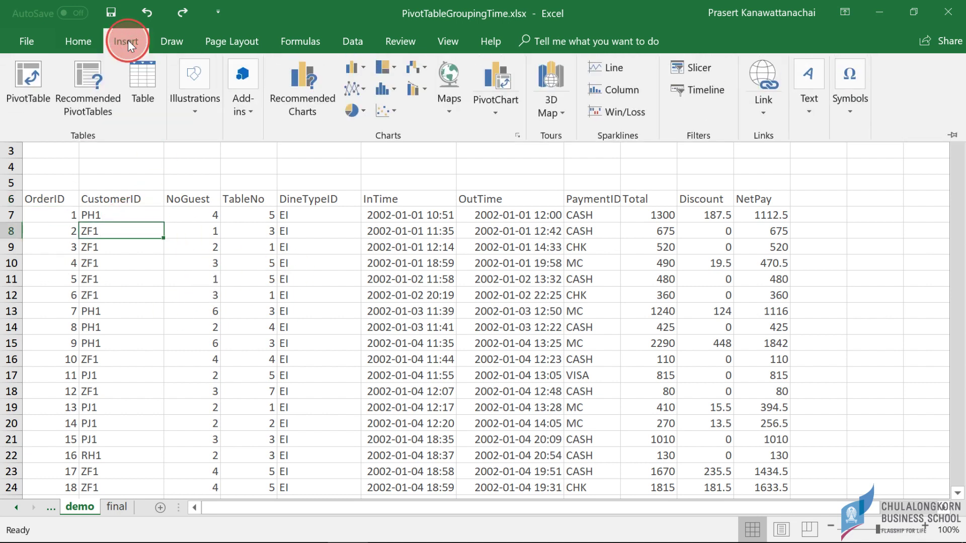
click(141, 77)
click(579, 301)
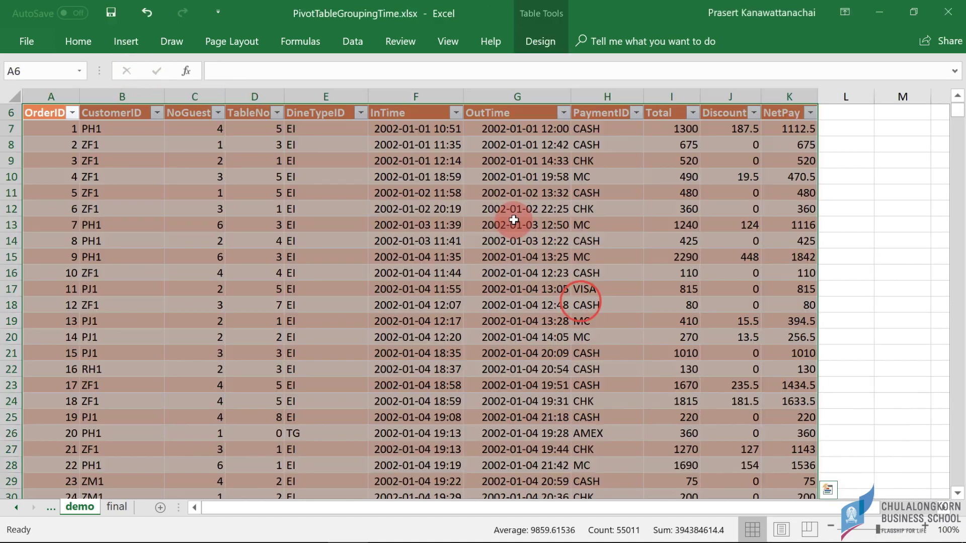
Apply the None table style to give the table a plain look.
click(541, 40)
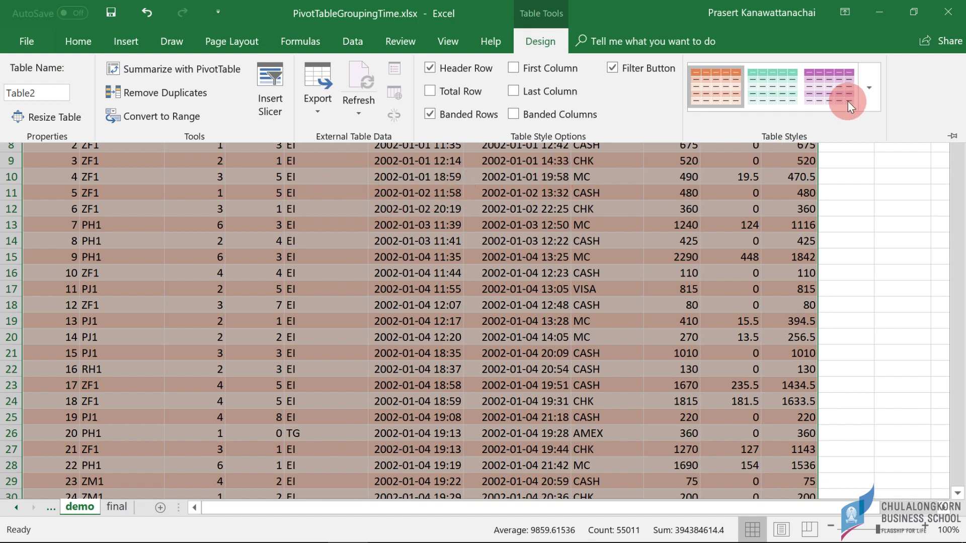
click(867, 98)
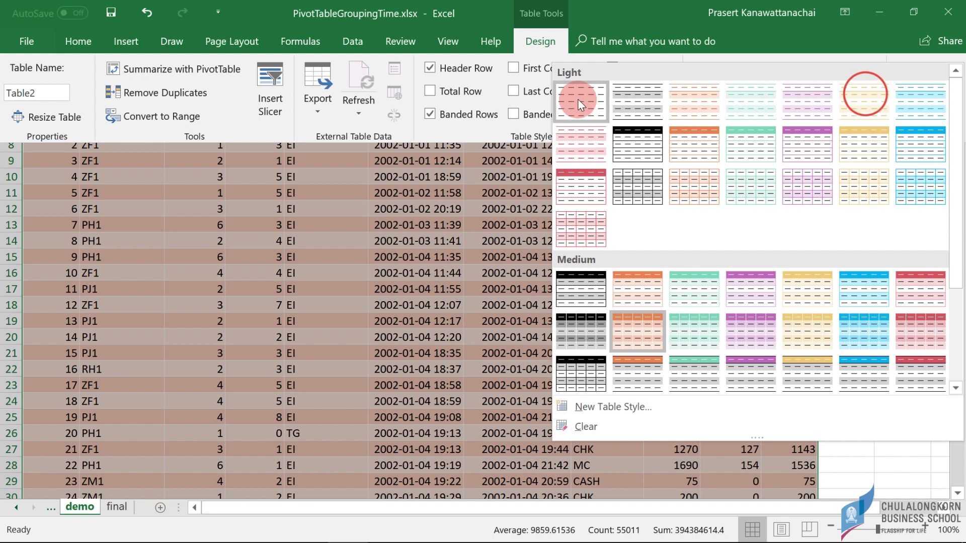
click(575, 99)
click(374, 241)
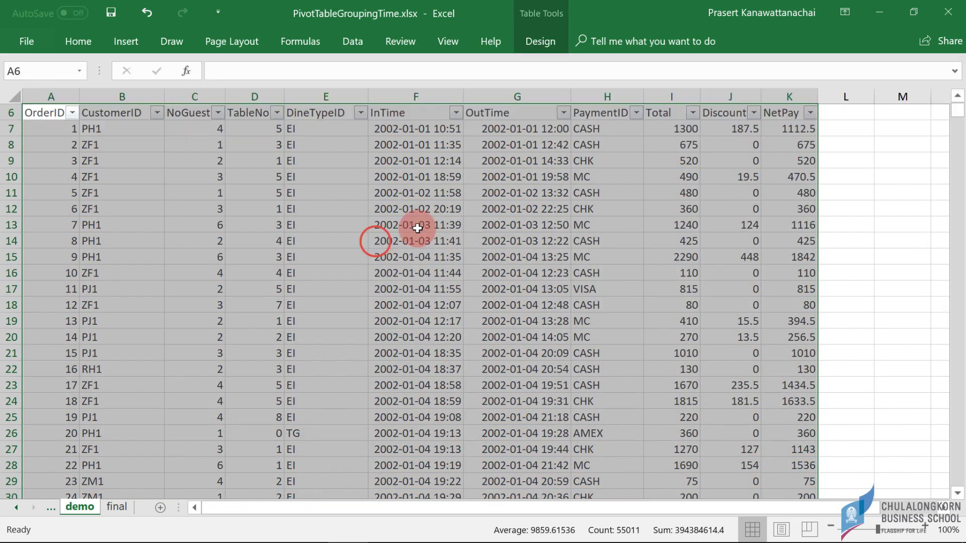
click(428, 208)
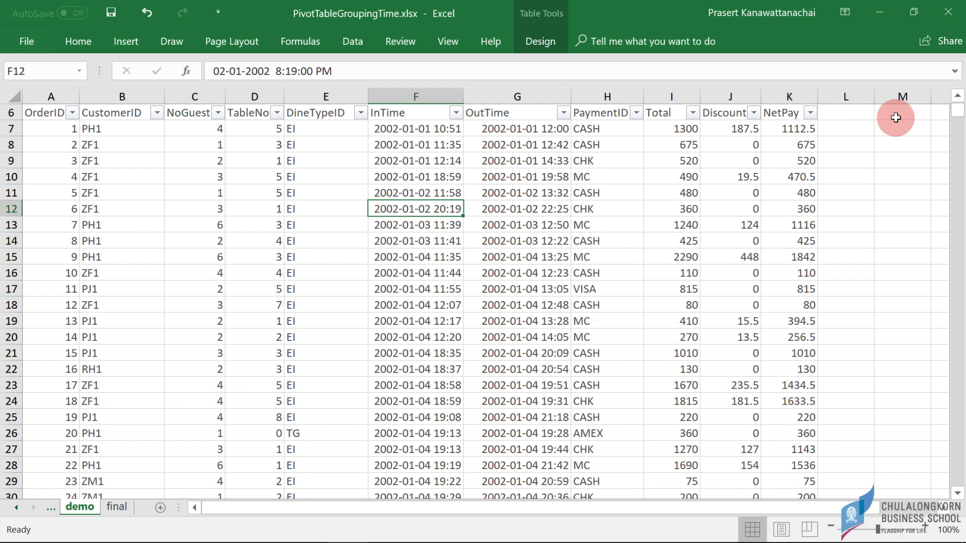
Create an empty PivotTable from the order table at demo!$M$6.
click(626, 206)
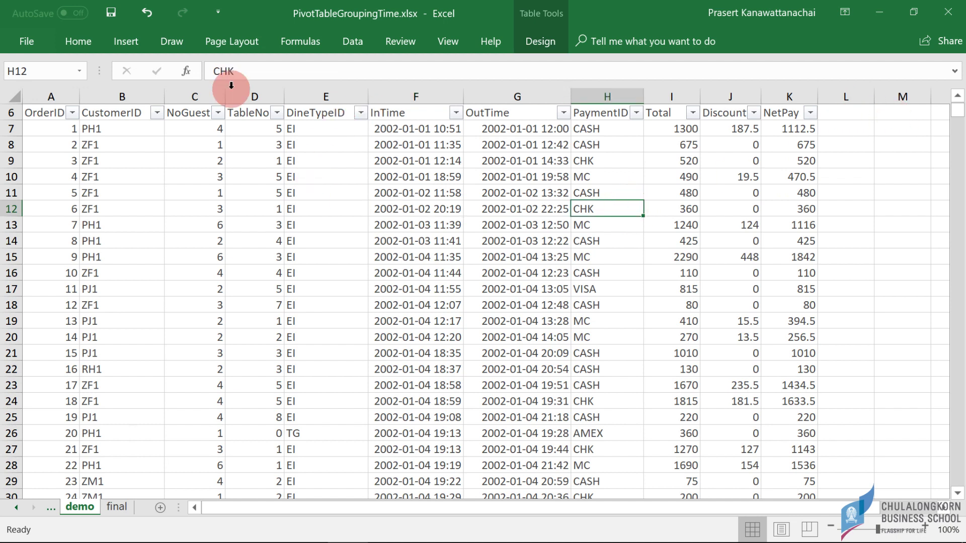
click(120, 41)
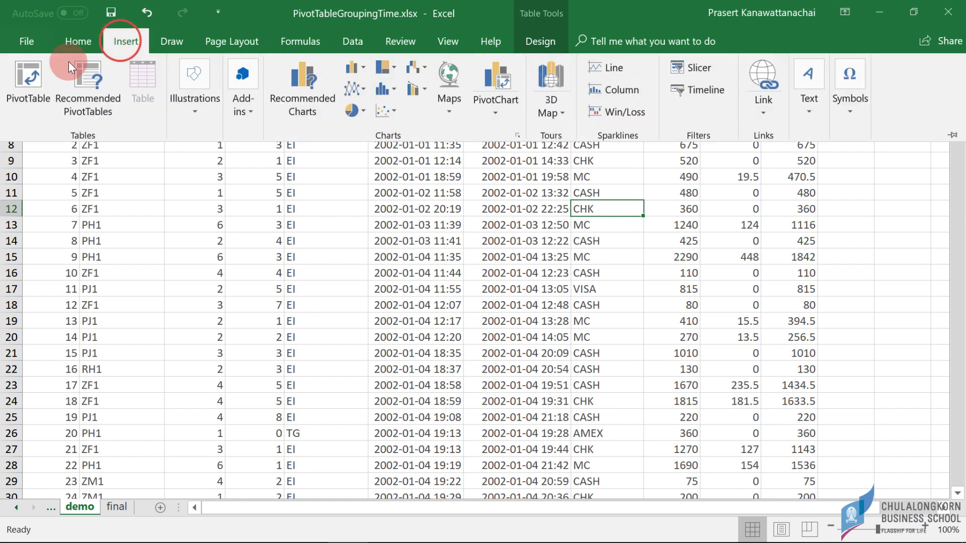
click(28, 79)
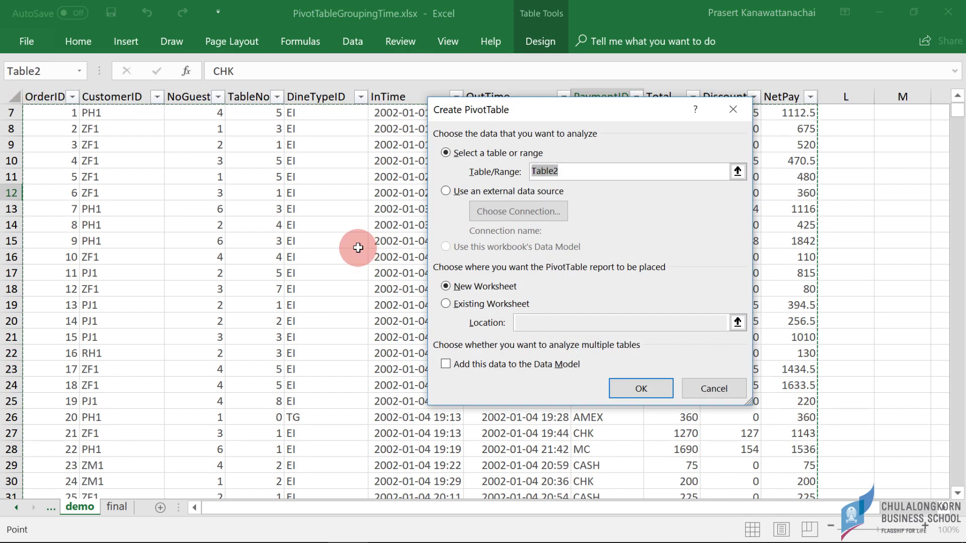
click(446, 304)
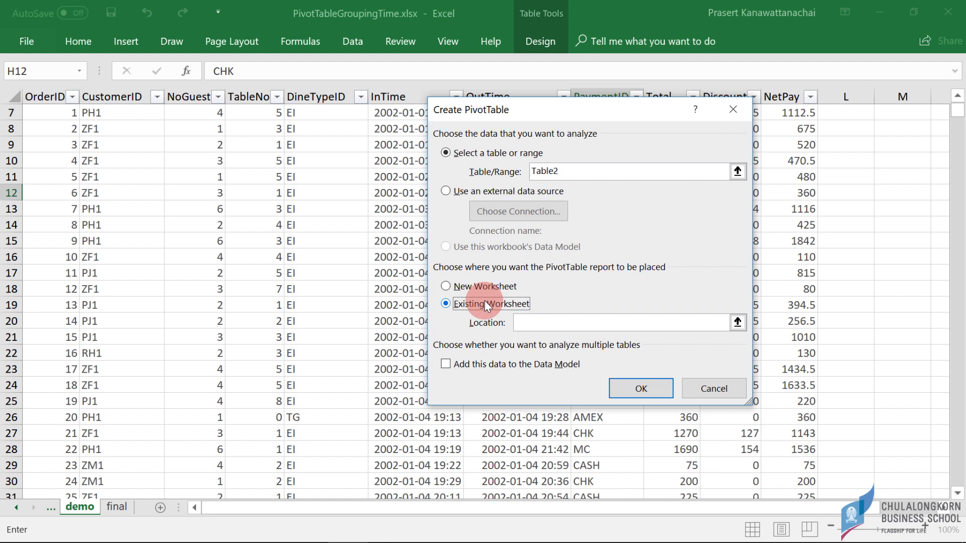
click(522, 321)
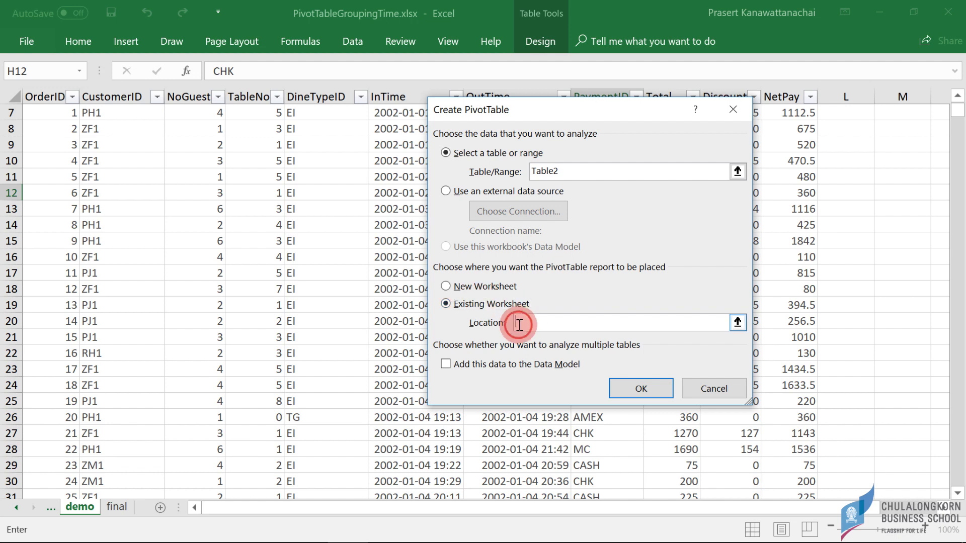
click(957, 97)
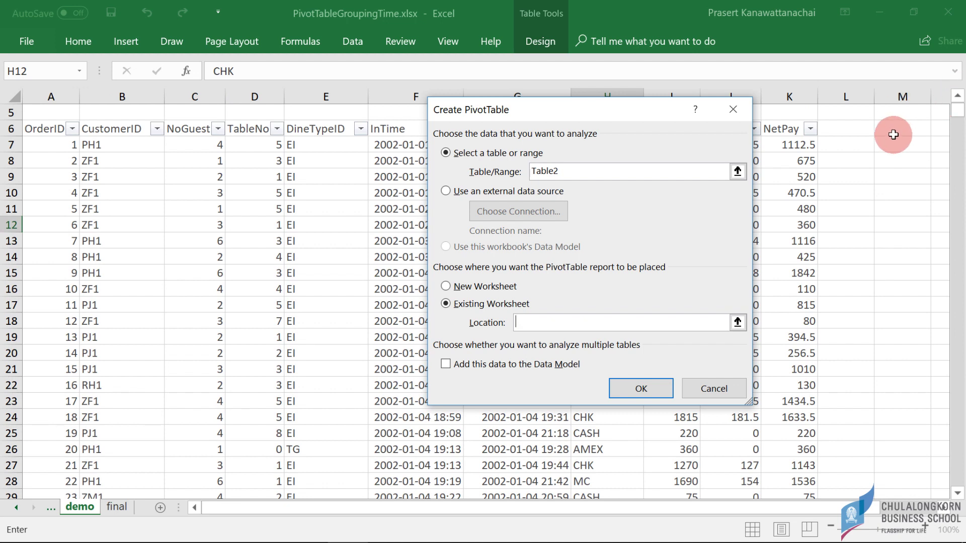
click(894, 134)
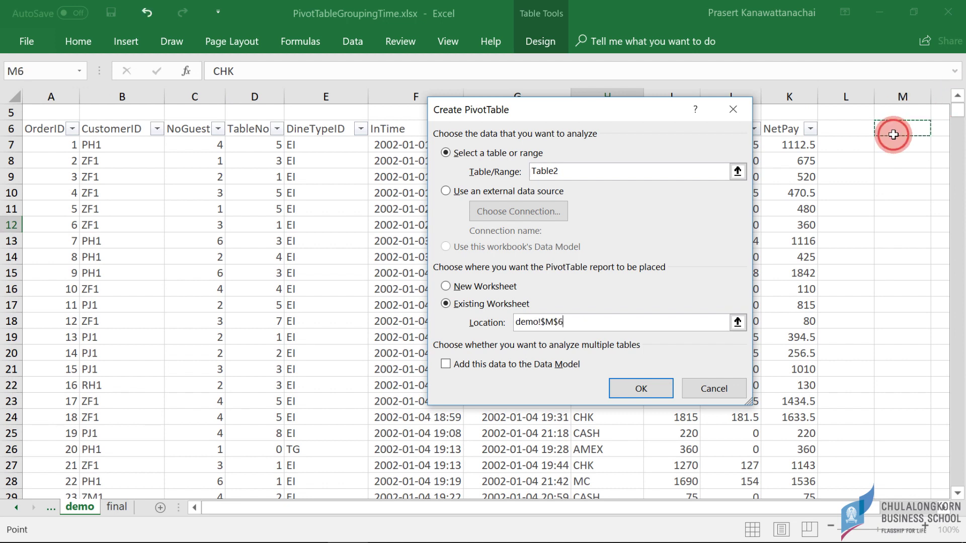
click(648, 382)
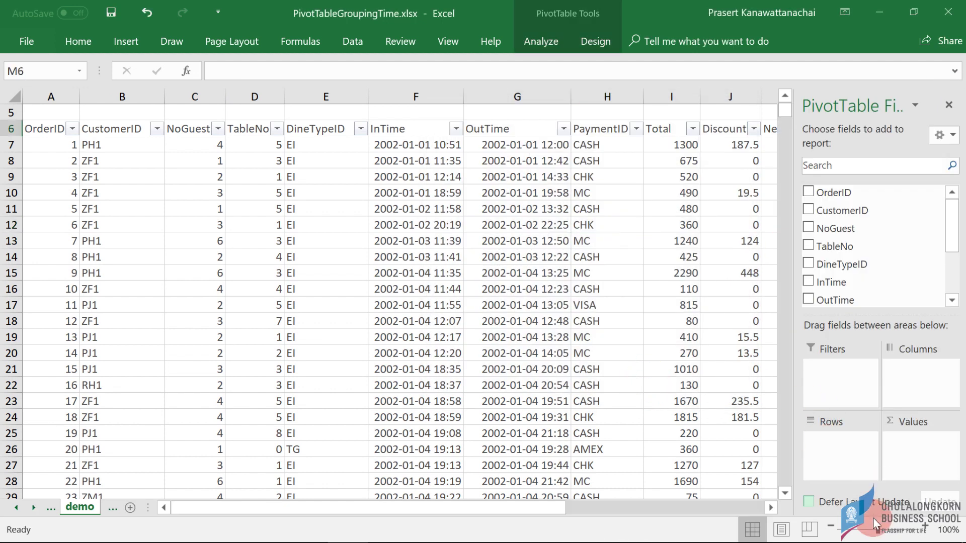
click(769, 503)
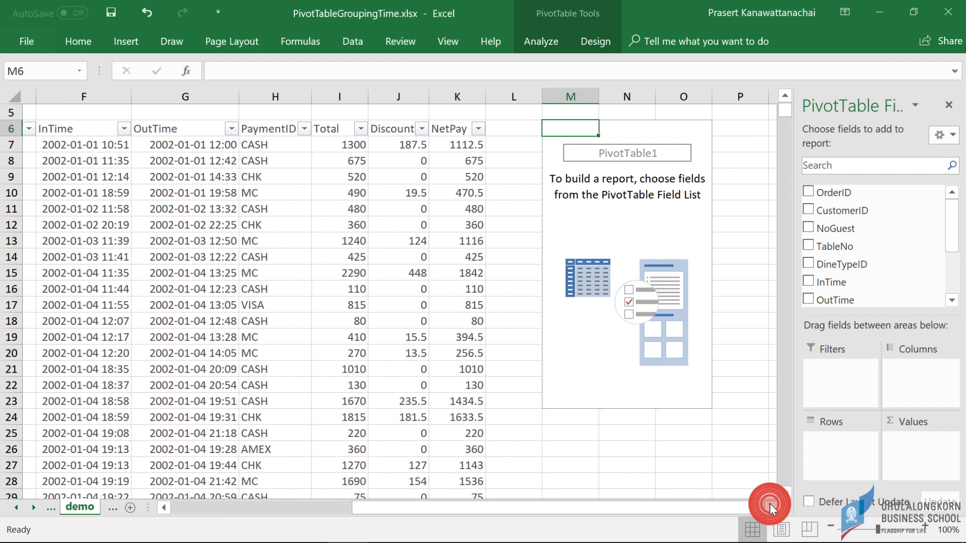
Add InTime to the pivot rows and expand 2002 and its Qtr1 to Jan, Feb, Mar.
click(769, 503)
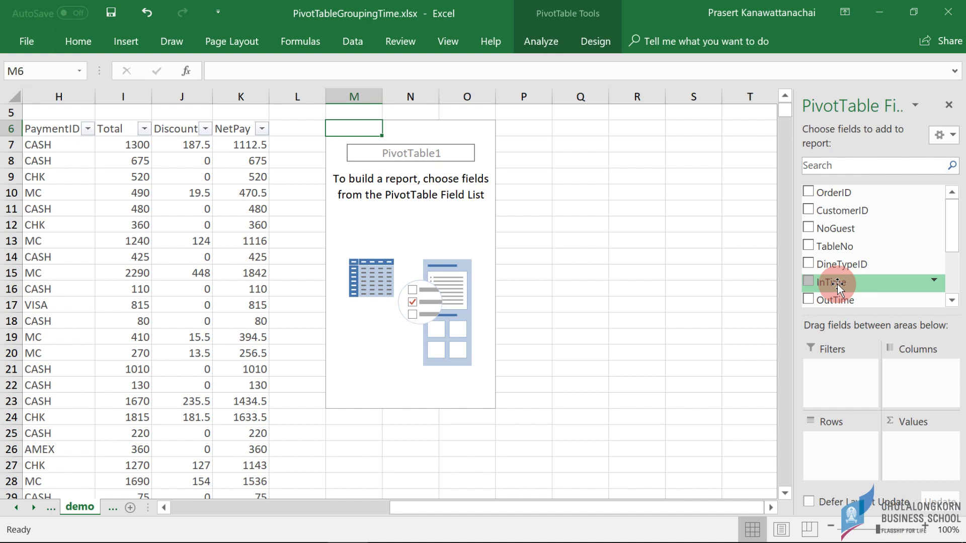
drag(836, 284, 838, 448)
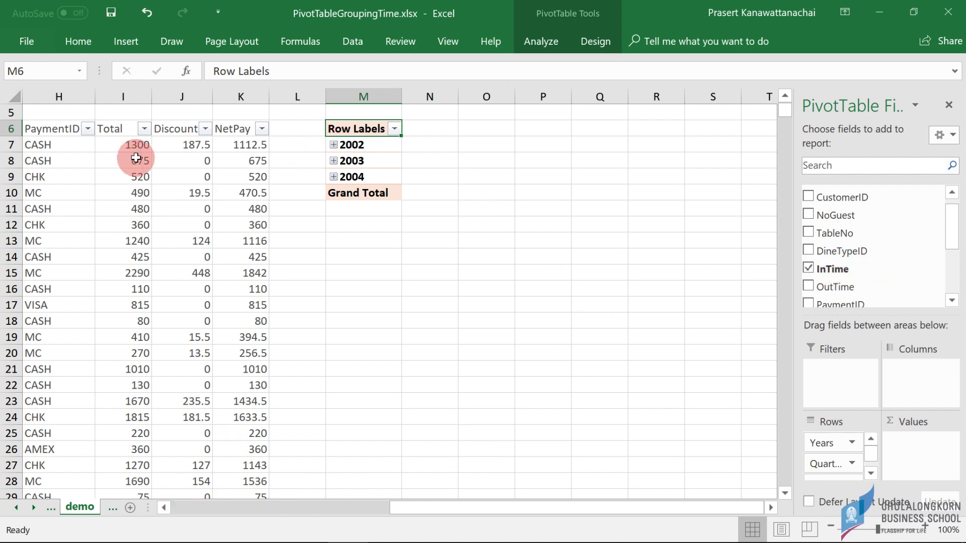
click(334, 145)
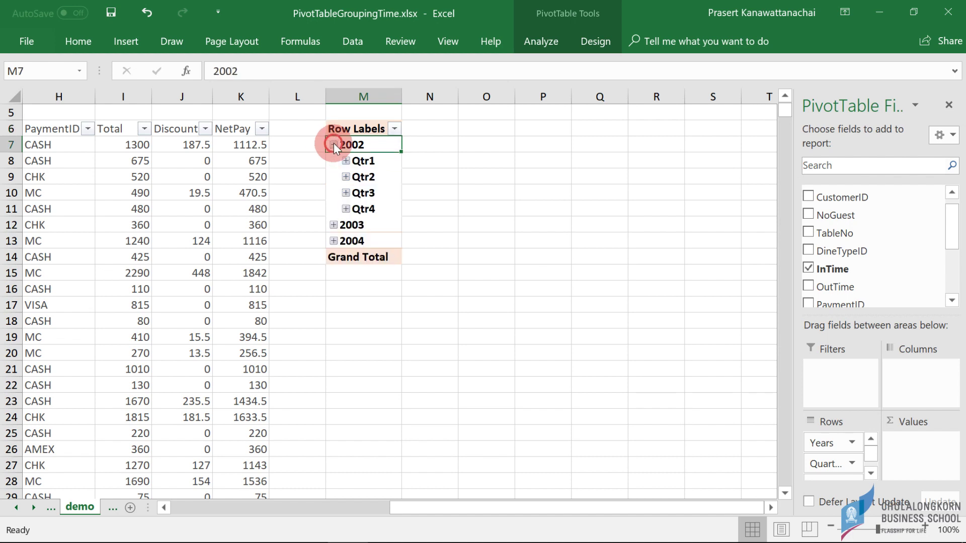
click(346, 161)
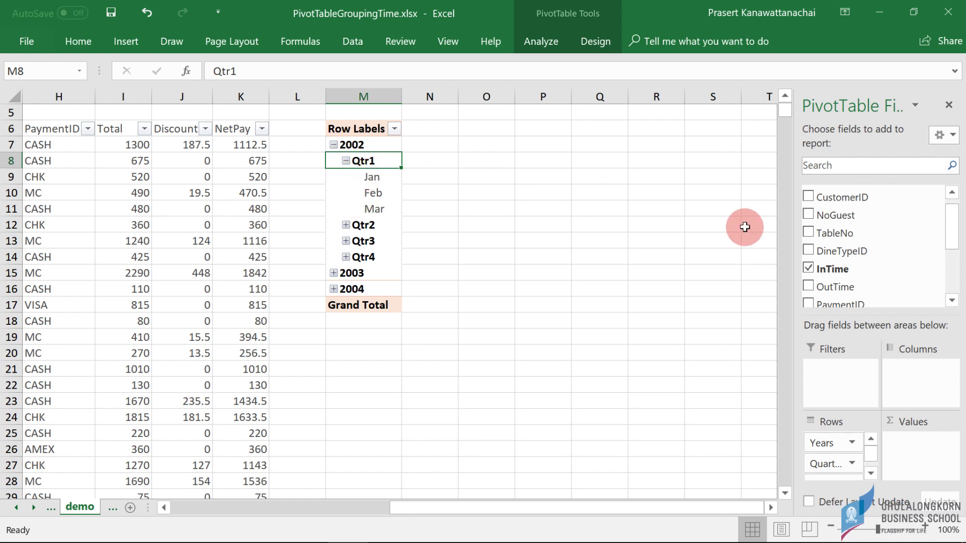
drag(951, 236, 950, 281)
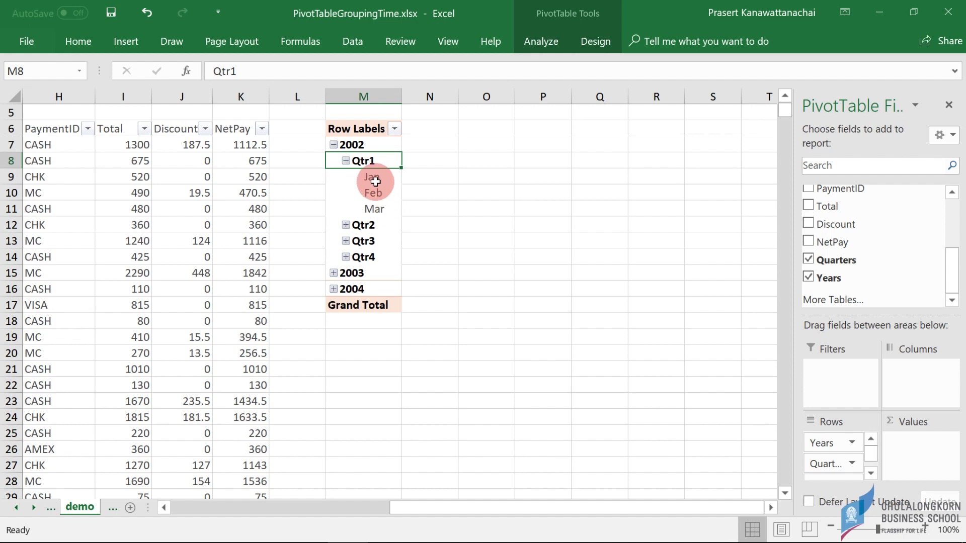
Regroup InTime by Years, Months and Hours, dropping Quarters.
right_click(359, 162)
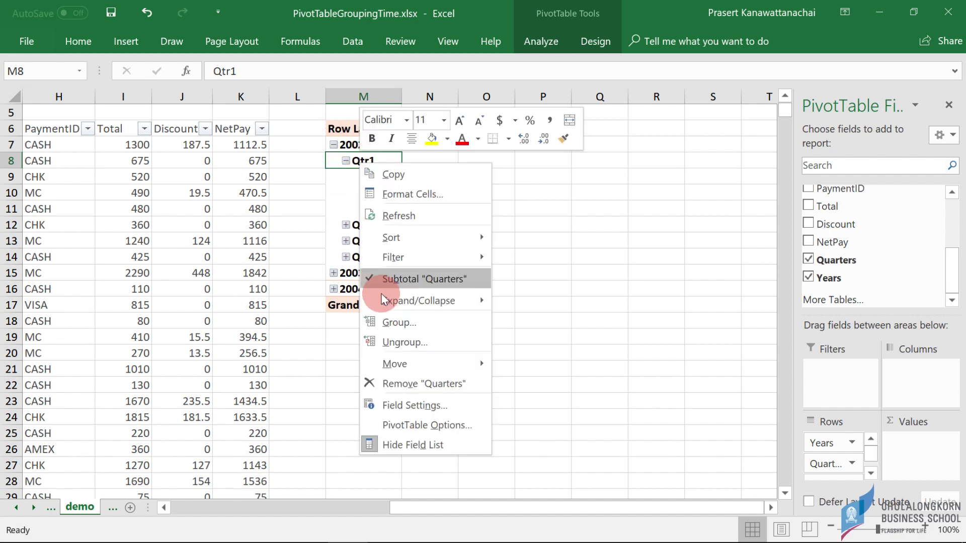
click(426, 322)
drag(409, 190, 542, 125)
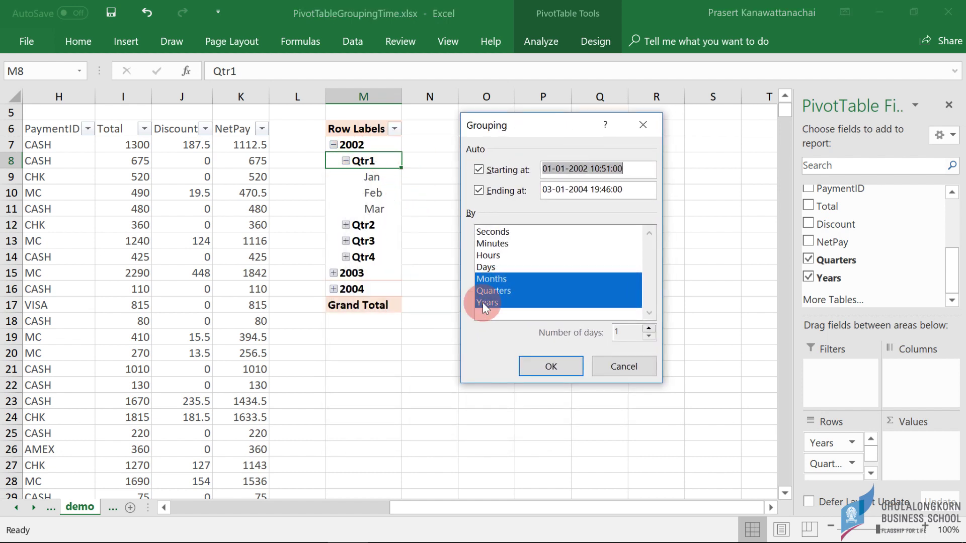
click(503, 256)
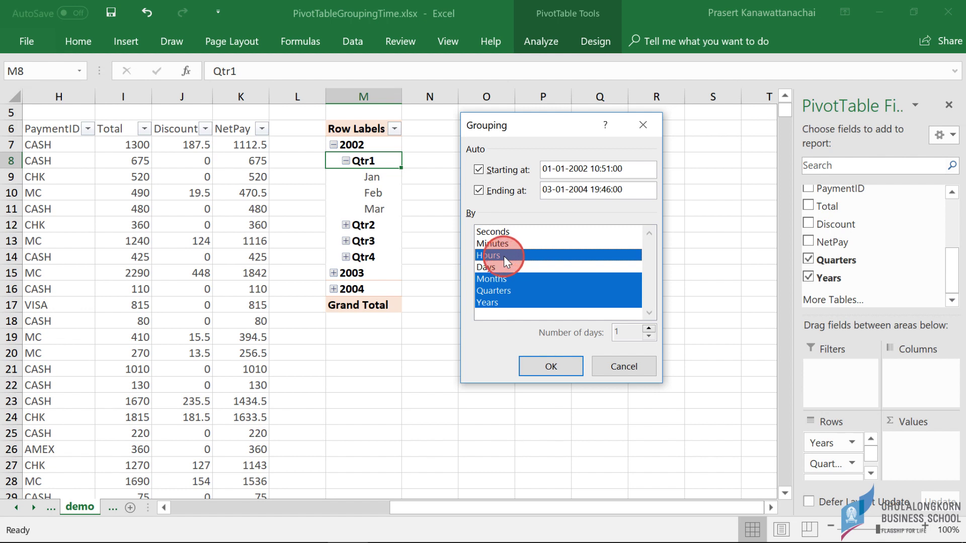
click(499, 292)
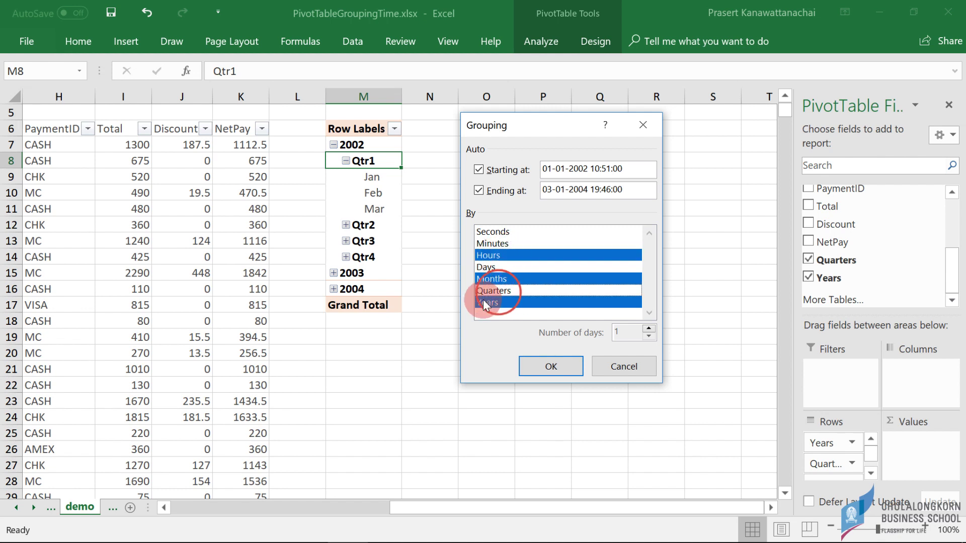
click(556, 367)
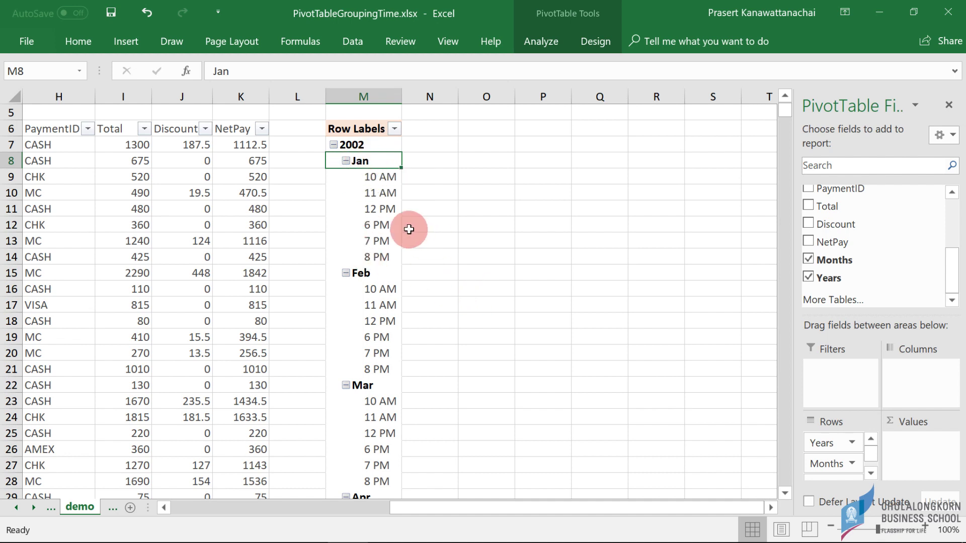
Remove Years and Months from the Rows area, leaving hourly labels 10 AM to 8 PM.
click(870, 473)
click(871, 470)
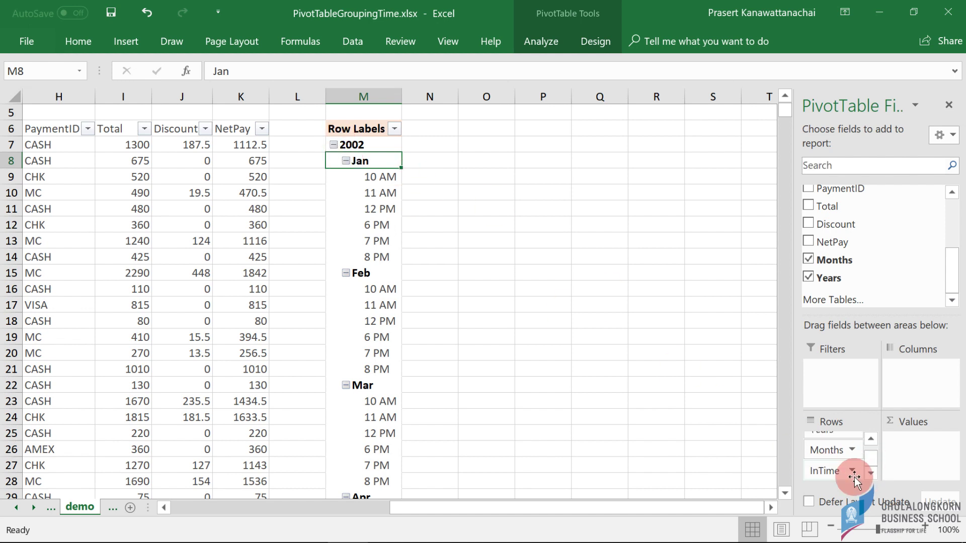
click(876, 442)
drag(827, 440, 619, 400)
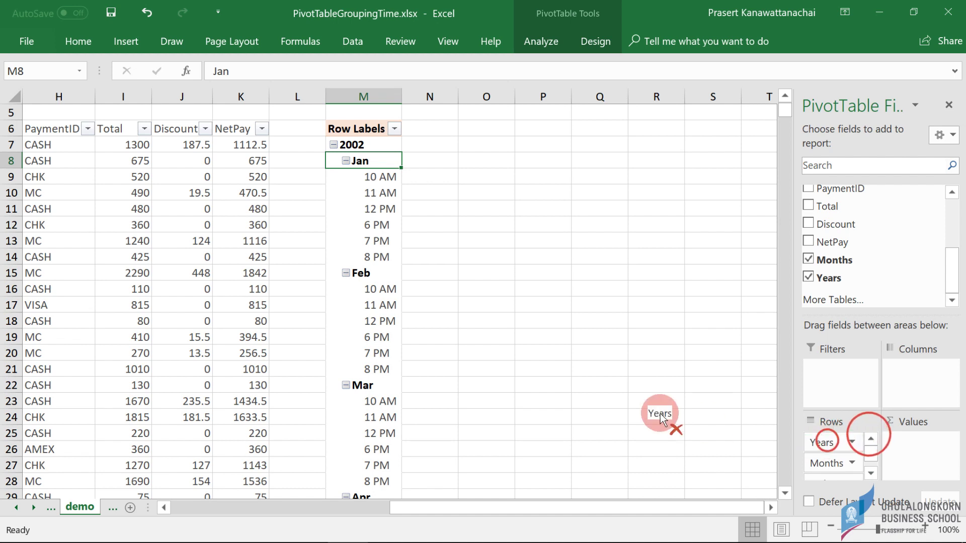
drag(826, 442, 583, 401)
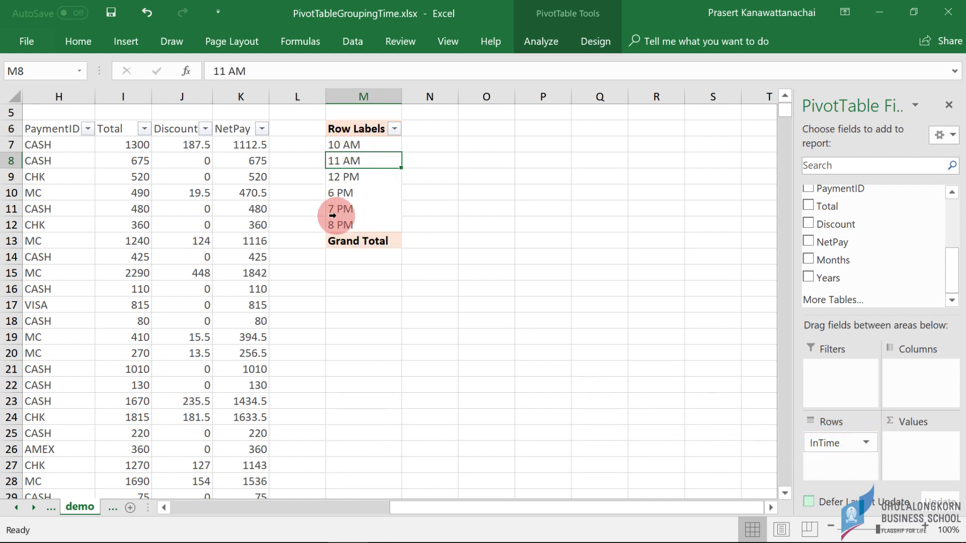
Sum NetPay in the pivot values, giving a Grand Total of 2,676,738.75.
drag(831, 244, 896, 456)
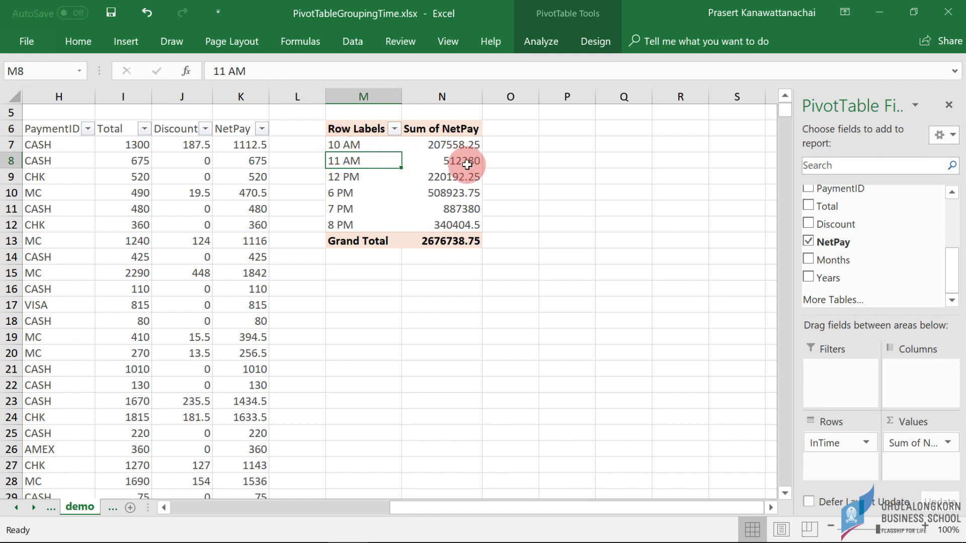
Format Sum of NetPay as Number with 0 decimals and a 1000 separator.
double_click(424, 128)
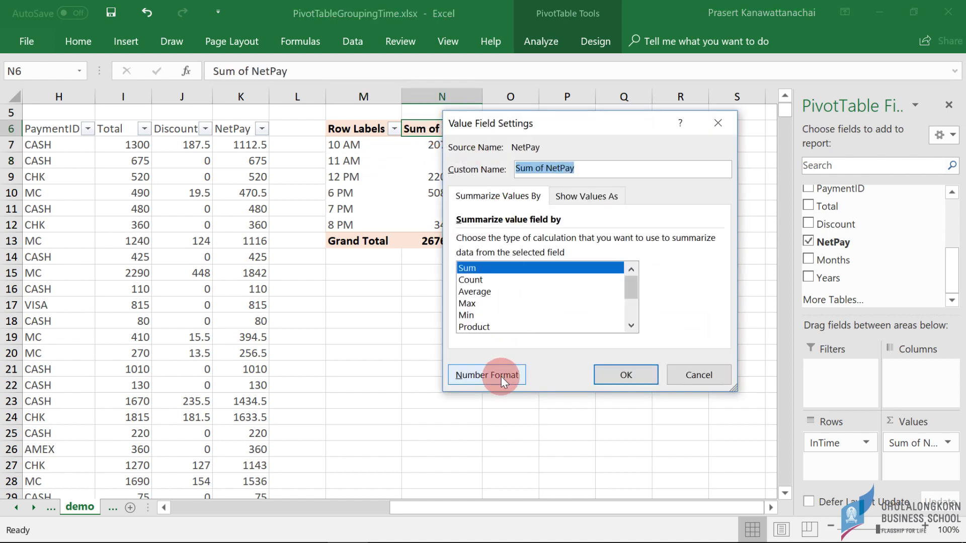
click(501, 376)
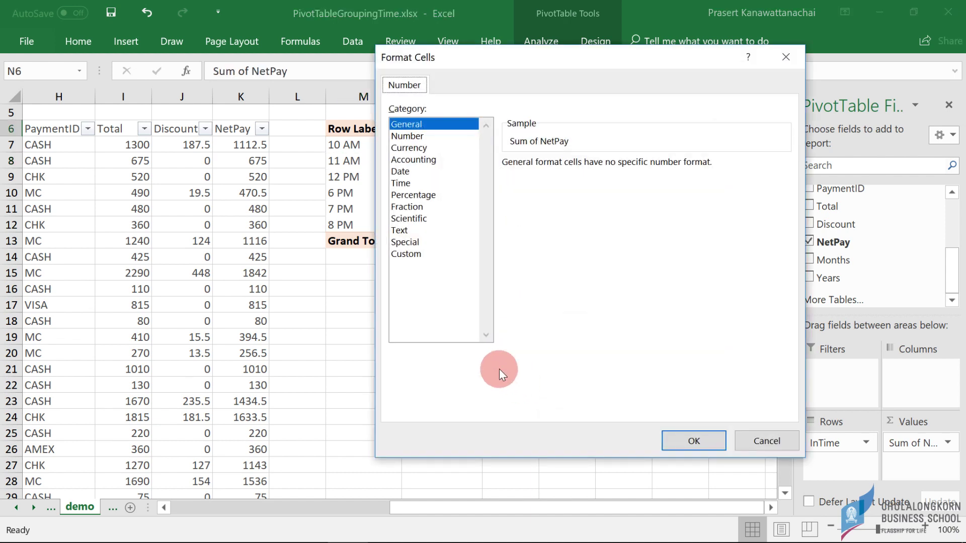
click(425, 136)
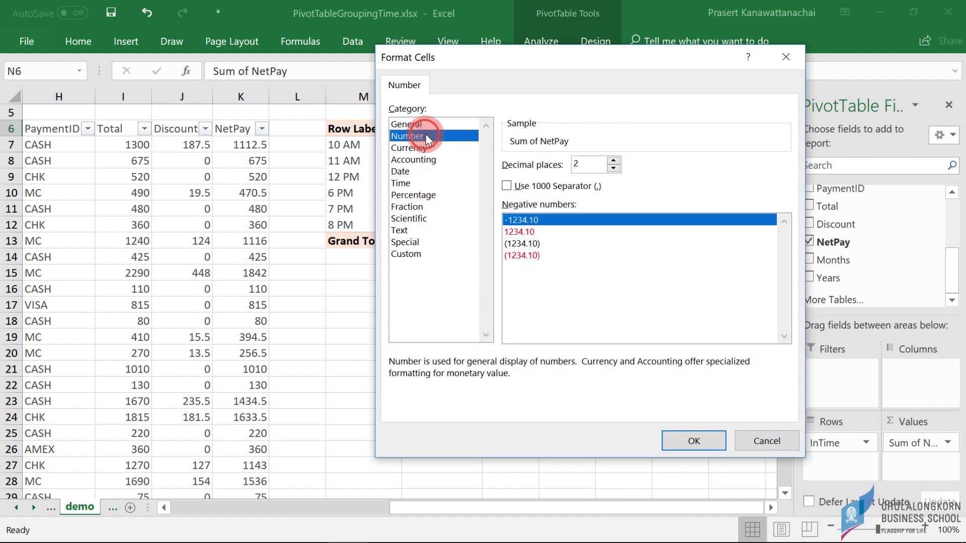
click(613, 169)
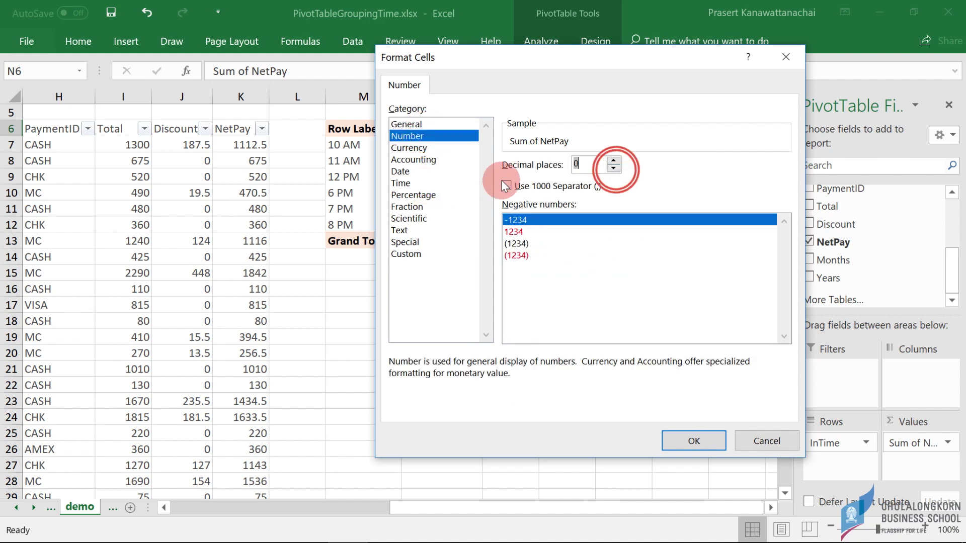
click(507, 186)
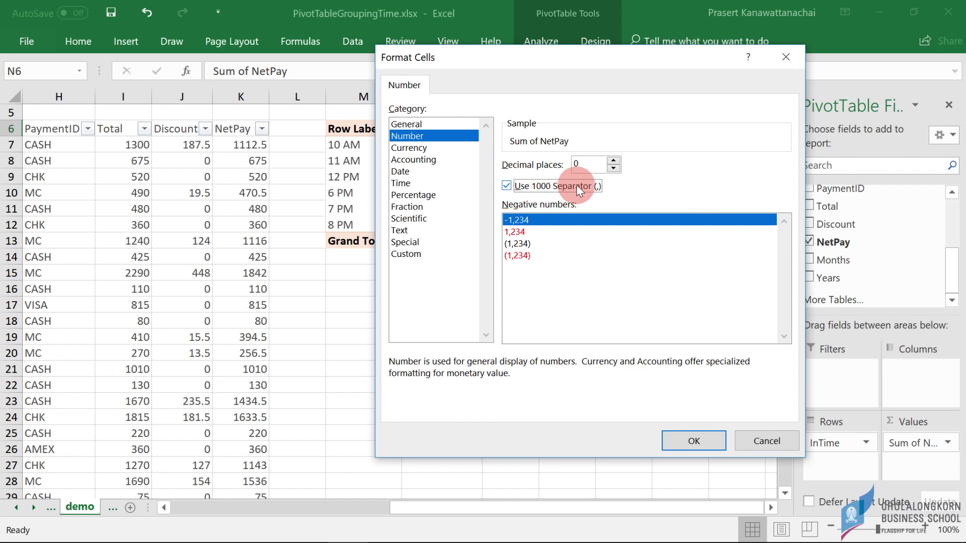
click(687, 439)
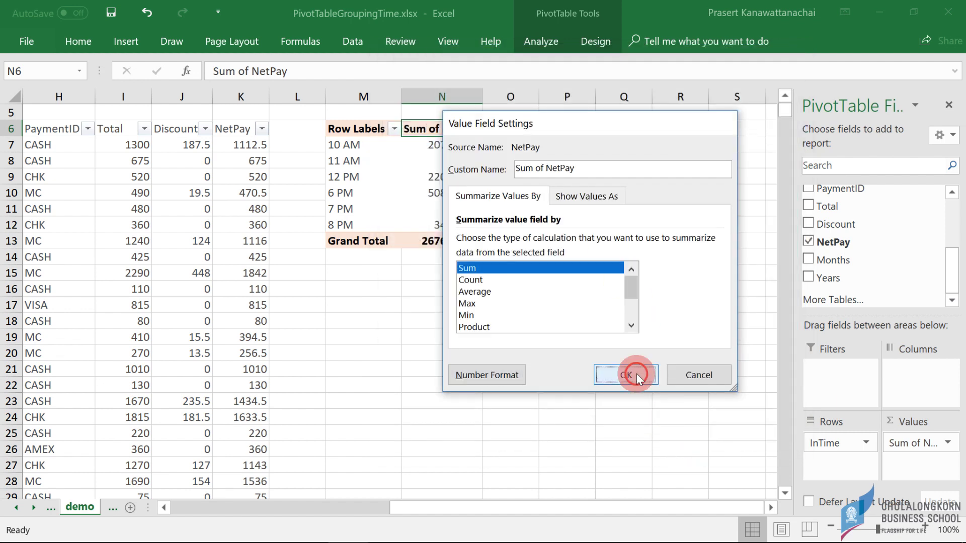
click(636, 374)
click(442, 129)
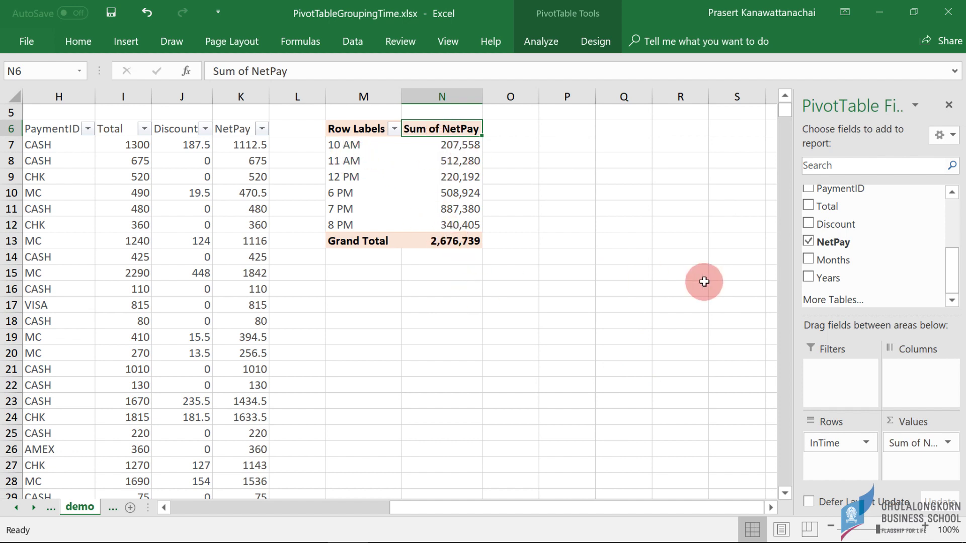
Add OrderID to Values summarized as Count, totalling 5000 orders.
drag(955, 276, 948, 198)
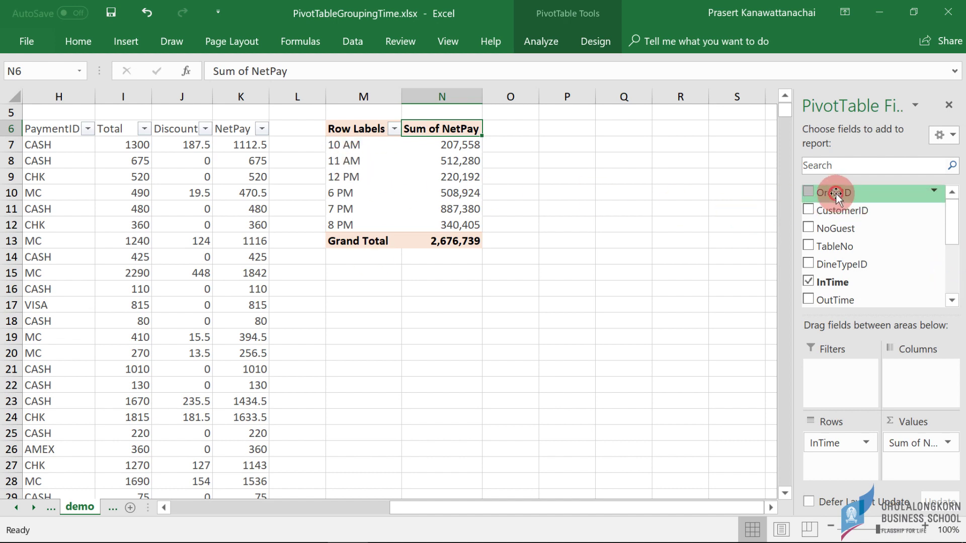
drag(836, 193, 895, 464)
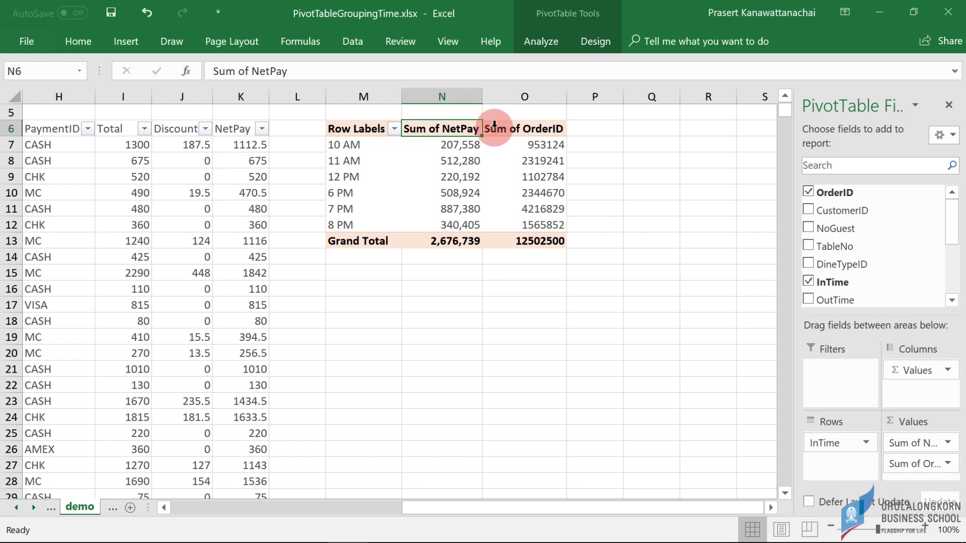
double_click(499, 129)
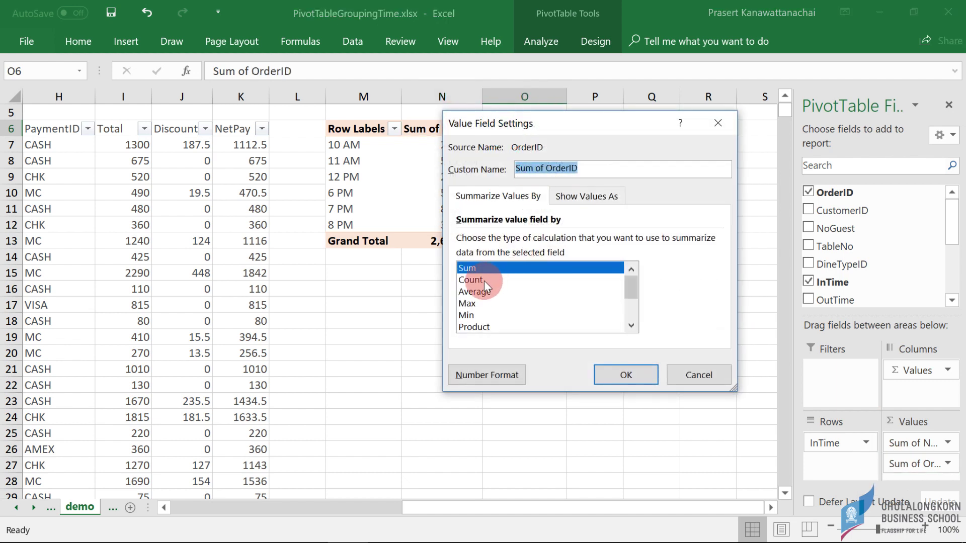
click(486, 283)
click(611, 373)
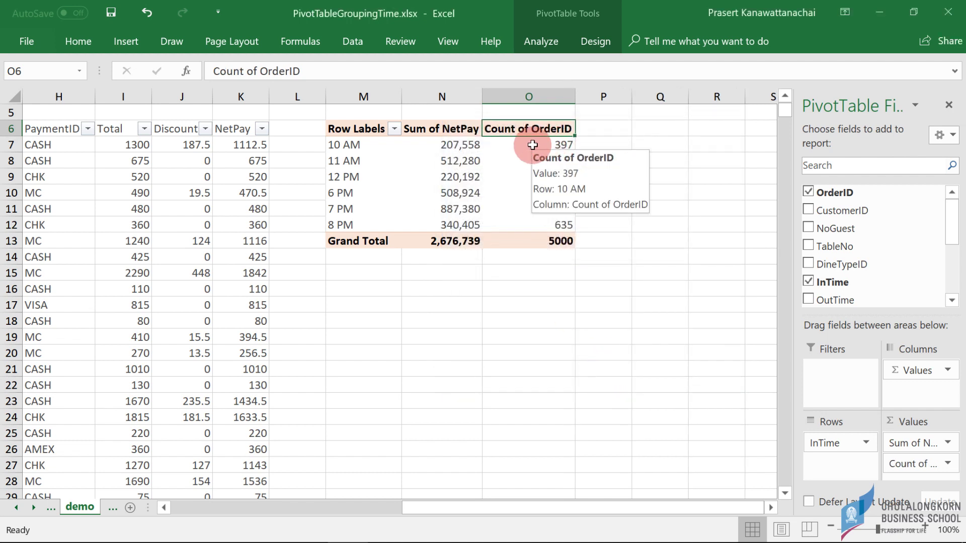
click(530, 146)
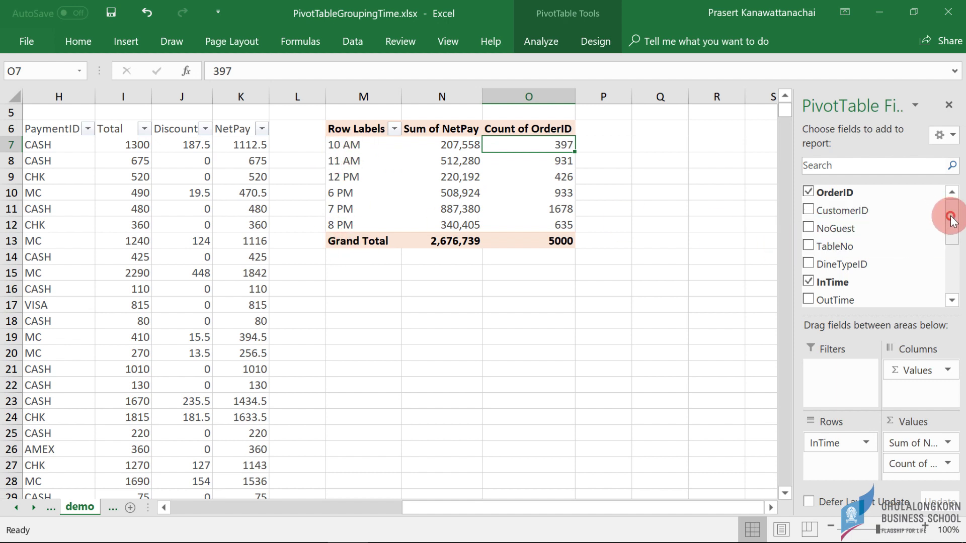
Move Months above InTime in the pivot rows, then select a cell inside the pivot table.
drag(952, 221, 956, 282)
mouse_move(855, 282)
mouse_down()
mouse_move(834, 280)
mouse_move(819, 443)
mouse_up()
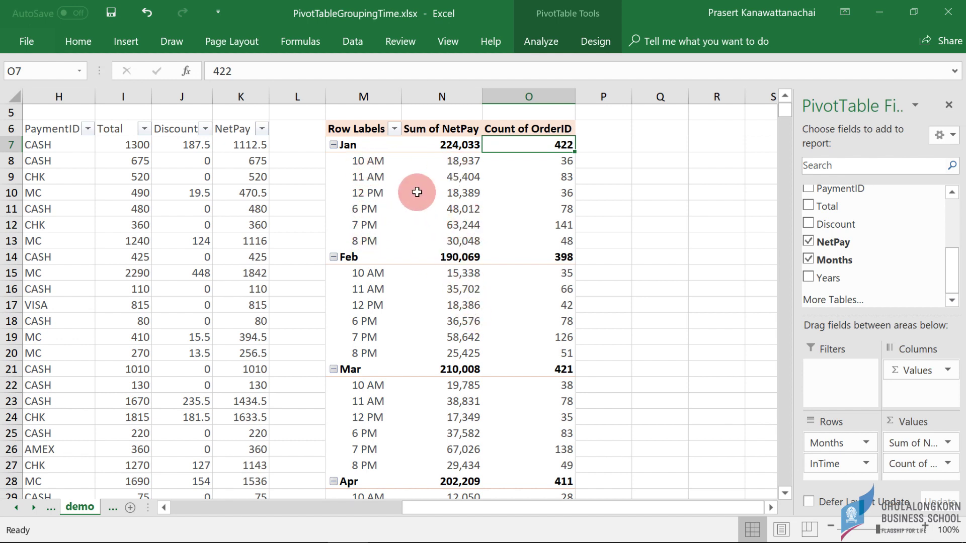
click(416, 192)
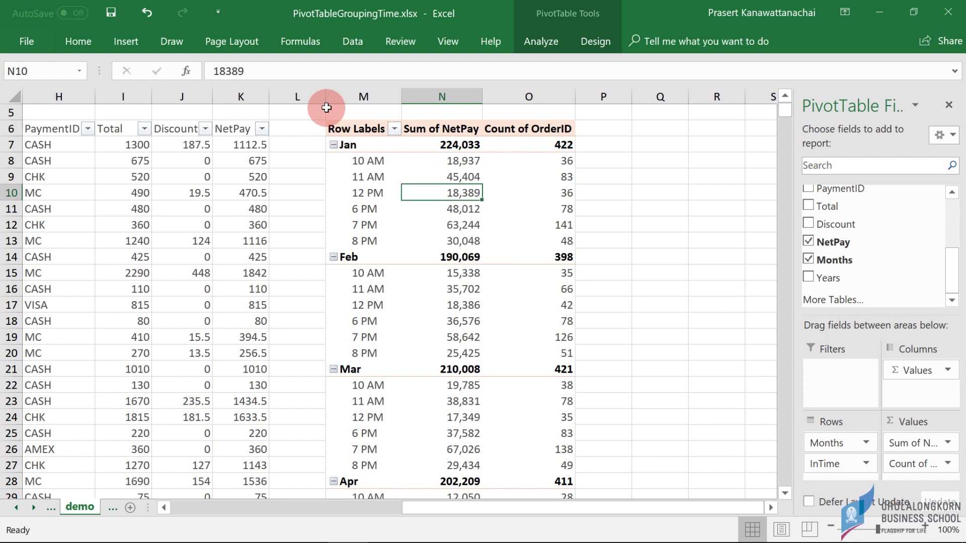
Insert a Clustered Column PivotChart from the pivot table and place it to the table's right.
click(142, 42)
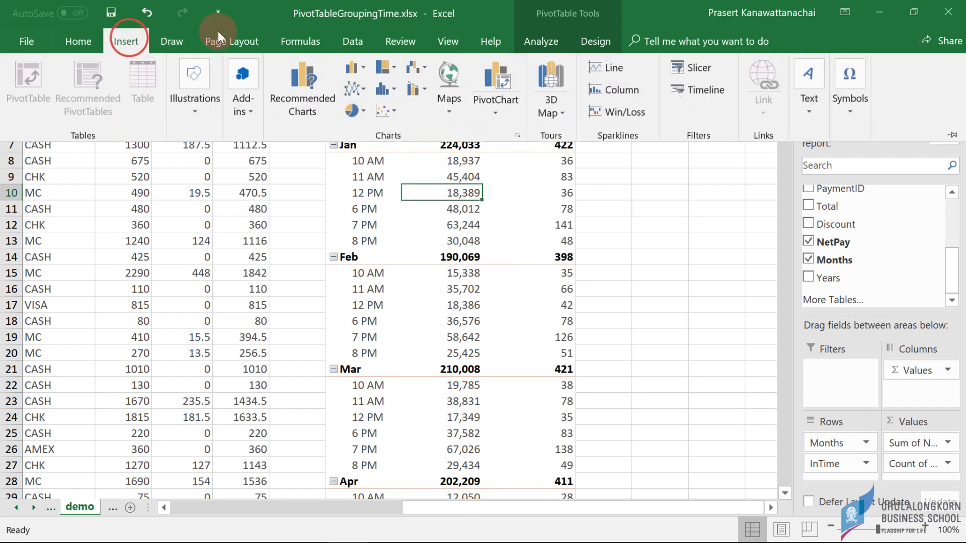
click(505, 84)
mouse_move(393, 243)
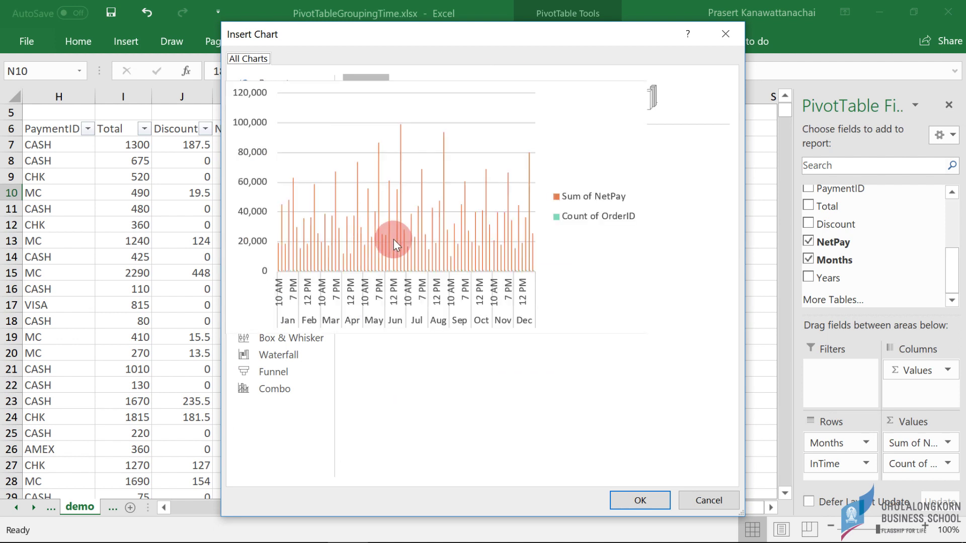
click(641, 501)
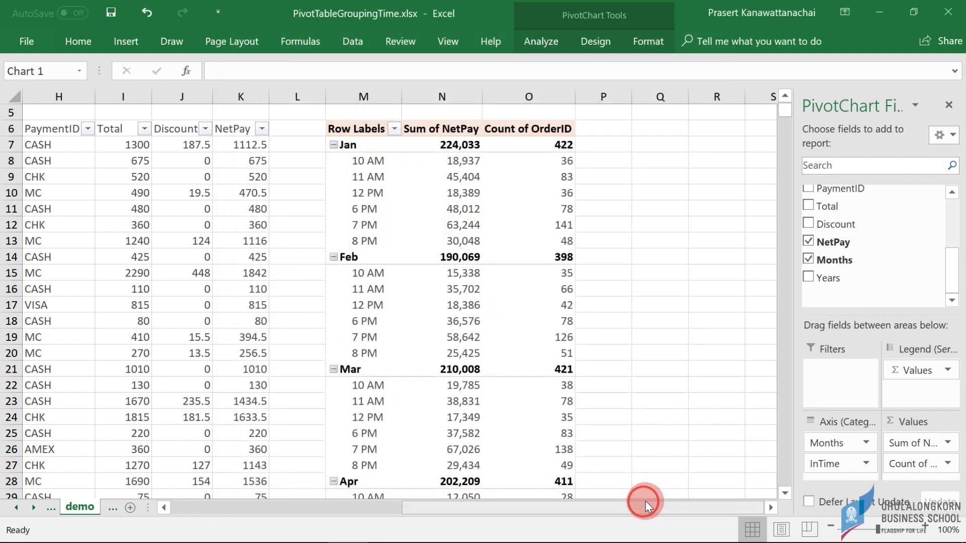
drag(391, 227, 754, 134)
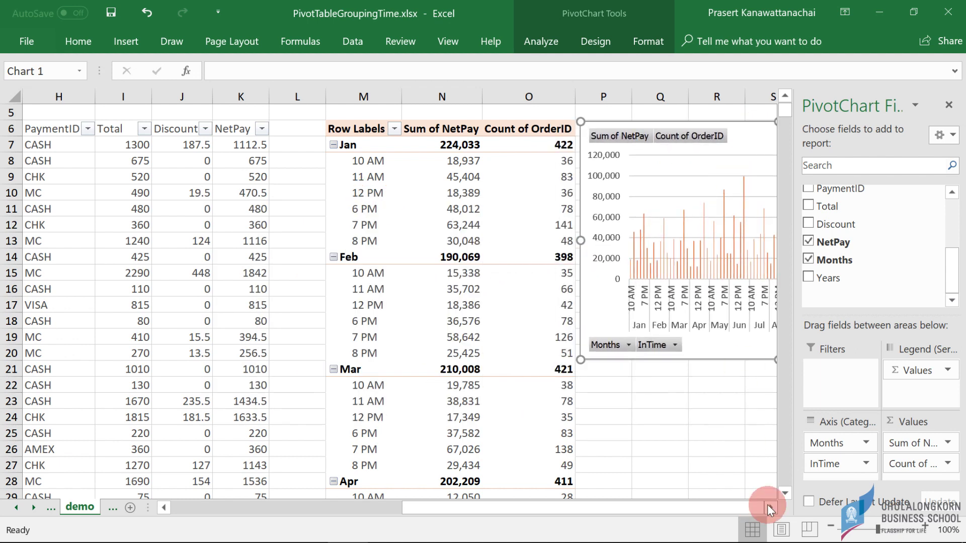
click(769, 507)
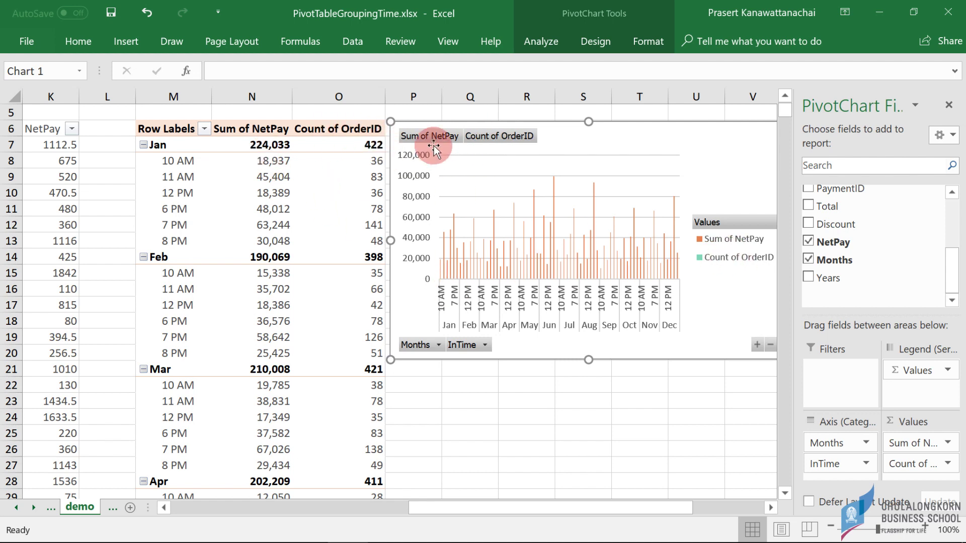
Remove the Count of OrderID field from the chart and pivot table.
click(484, 133)
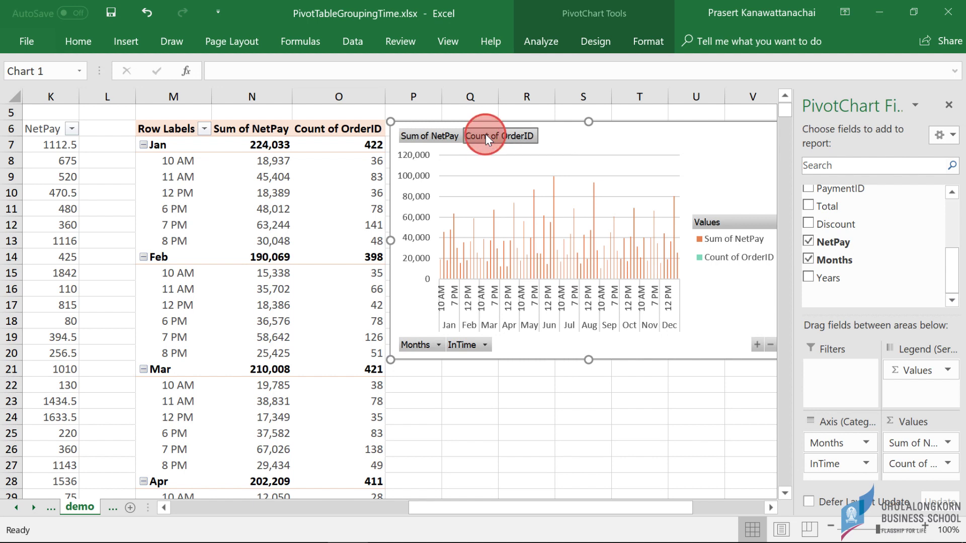
right_click(485, 134)
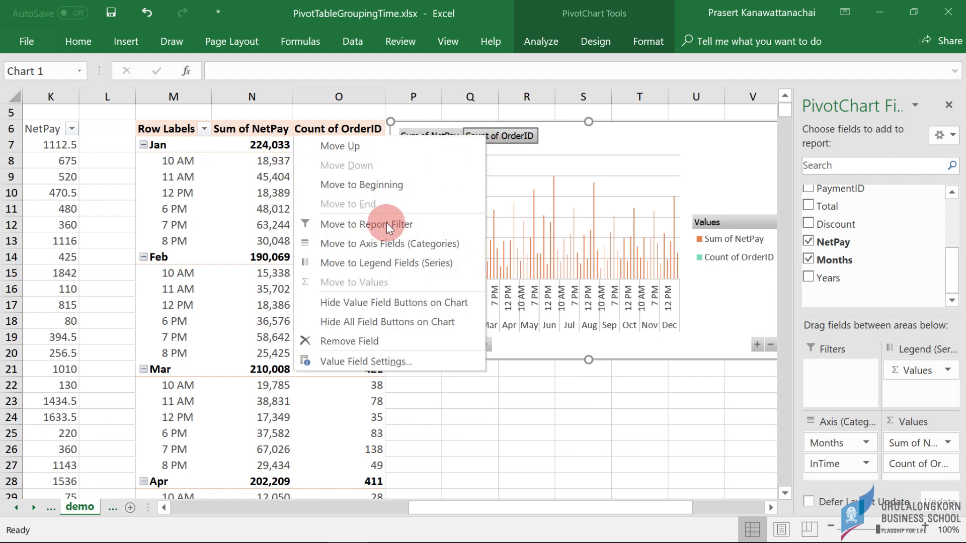
click(347, 342)
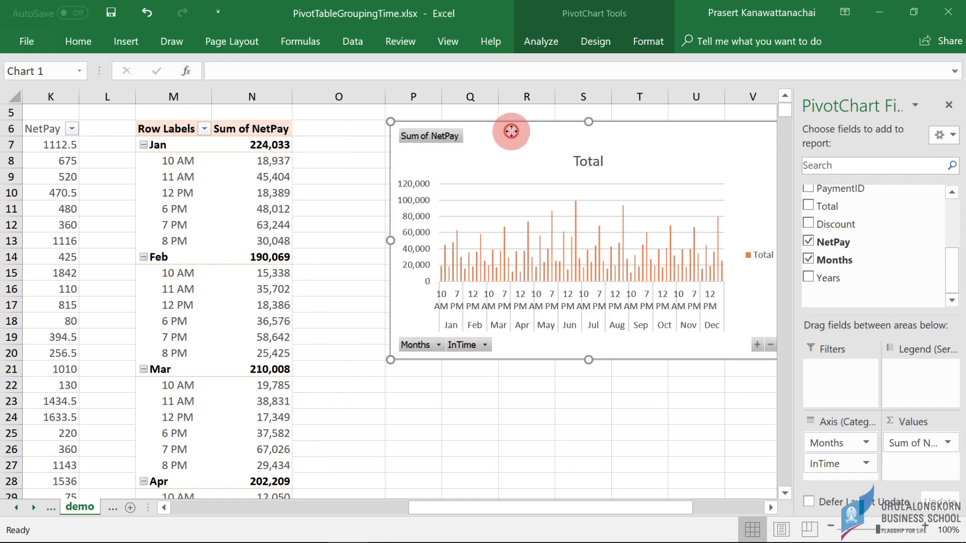
Enlarge the chart beside the table and drop Months so NetPay sums by hour only.
drag(512, 132, 442, 134)
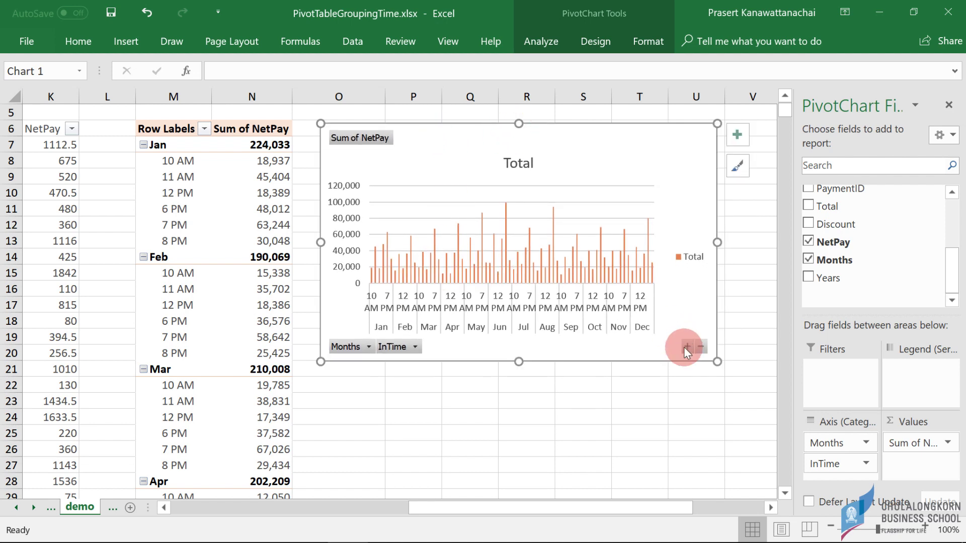
drag(522, 361, 520, 454)
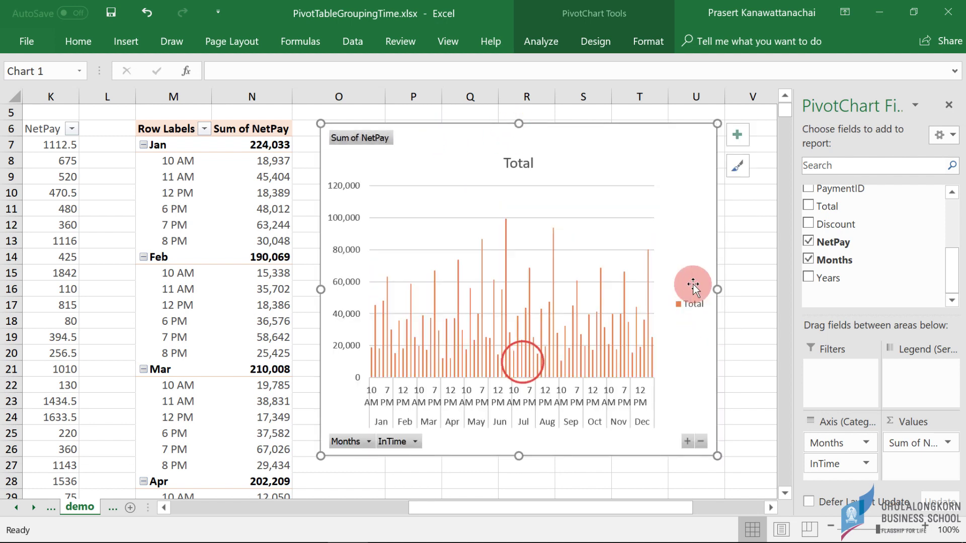
drag(719, 290, 760, 289)
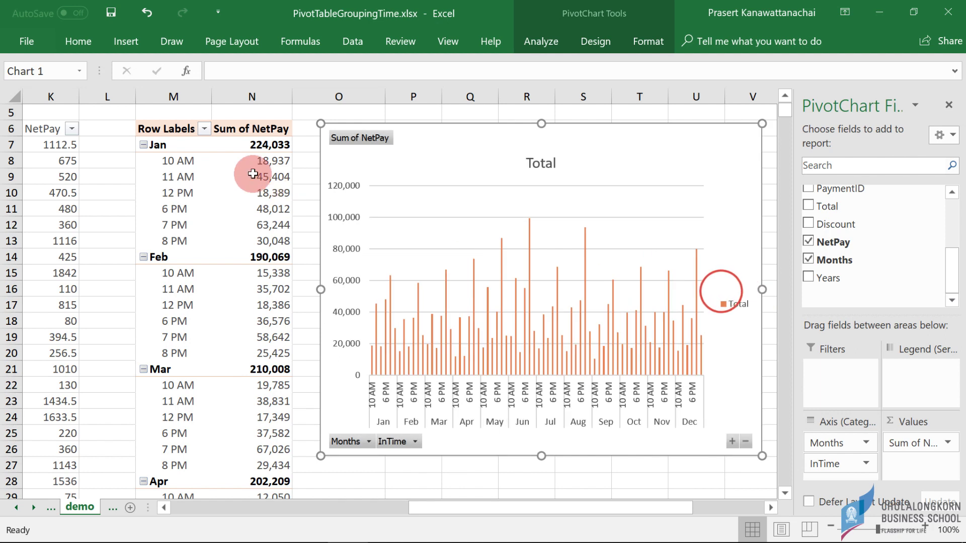
drag(831, 442, 705, 478)
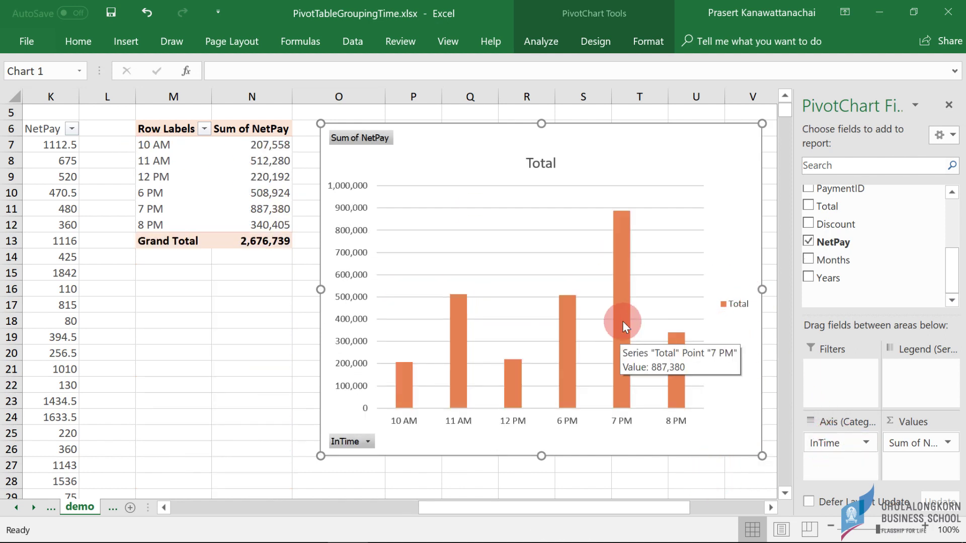
Set the NetPay column series gap width to 25%, then view the result on the demo sheet.
click(623, 260)
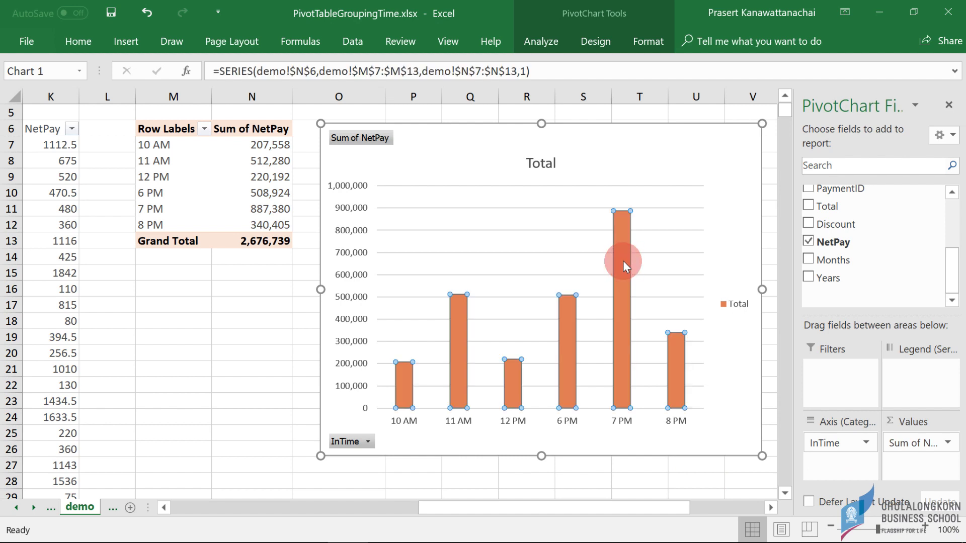
double_click(623, 260)
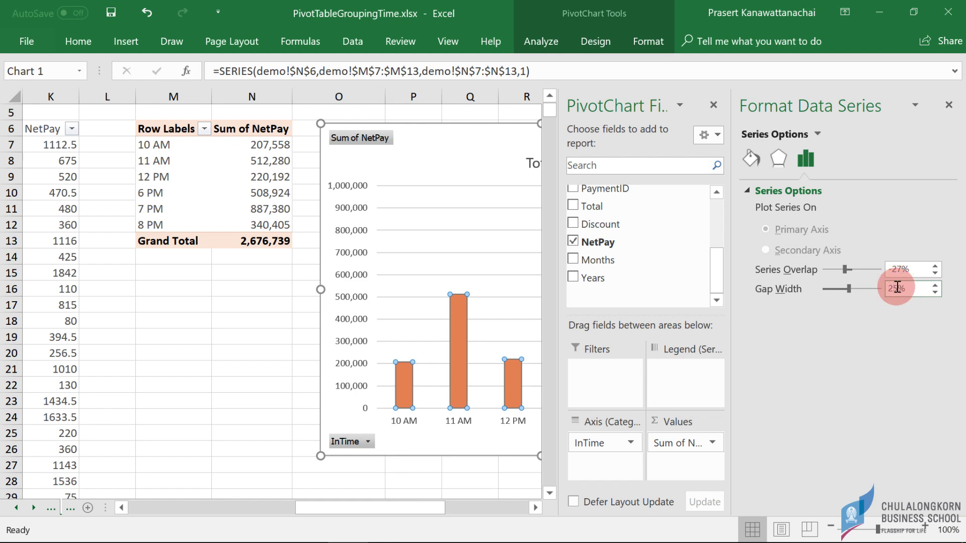
click(698, 280)
click(274, 307)
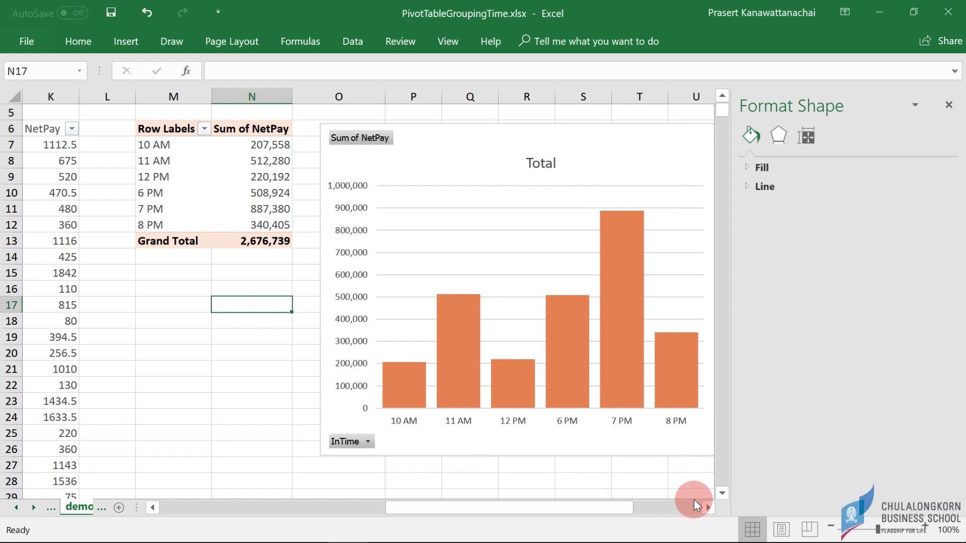
click(707, 508)
click(707, 508)
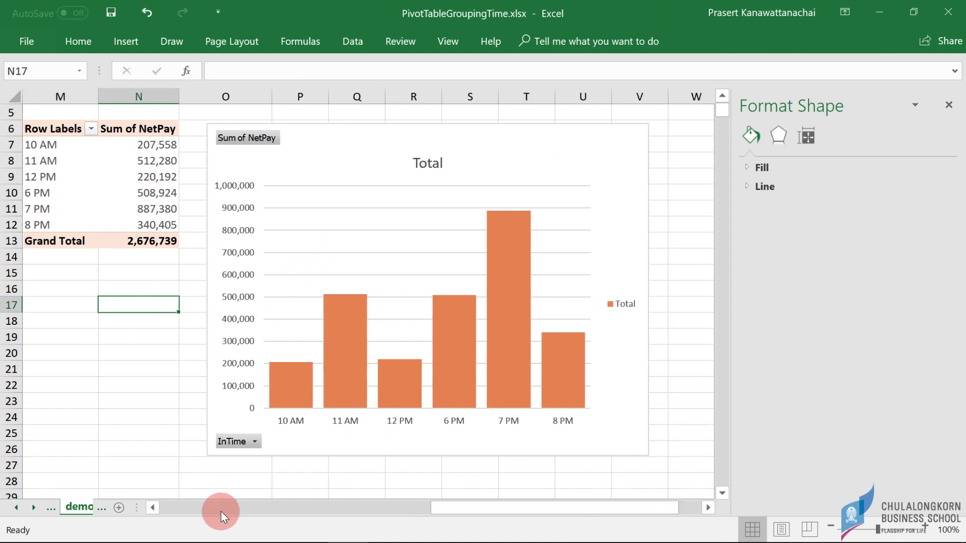
click(151, 508)
click(151, 508)
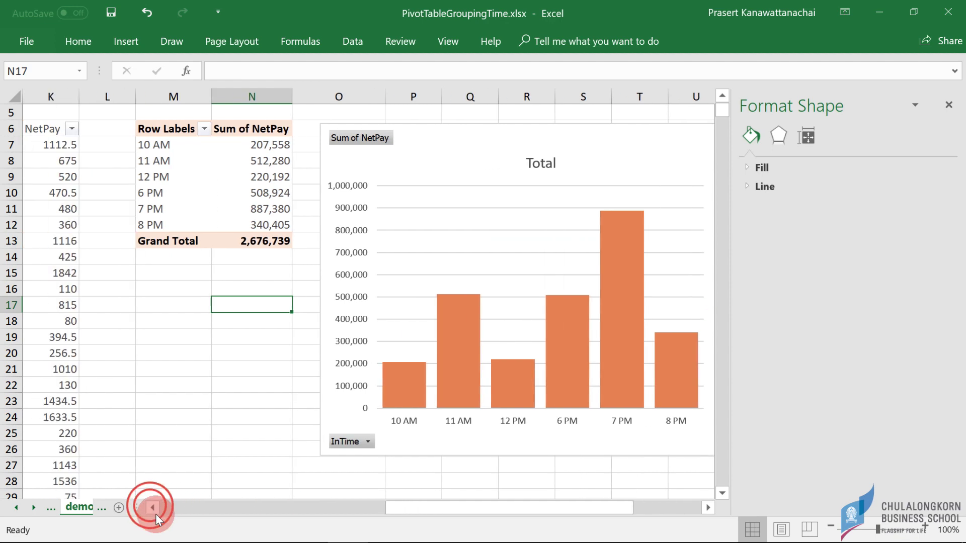
click(153, 509)
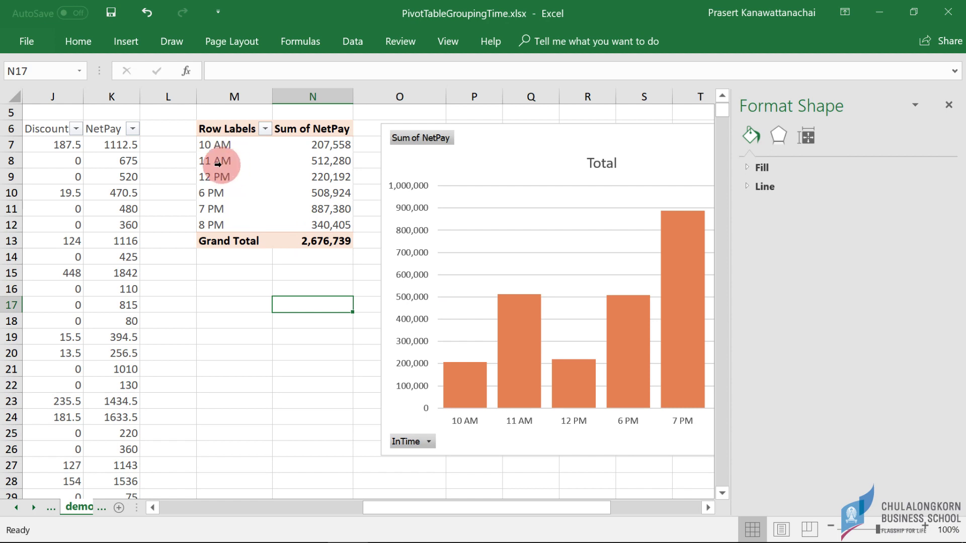
Ungroup the hourly grouping of the InTime row labels.
click(218, 163)
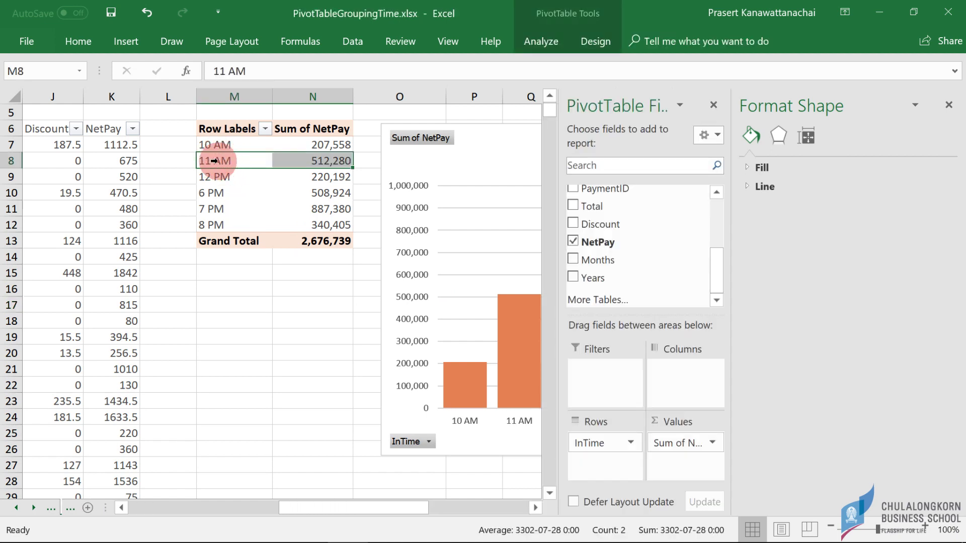
right_click(224, 162)
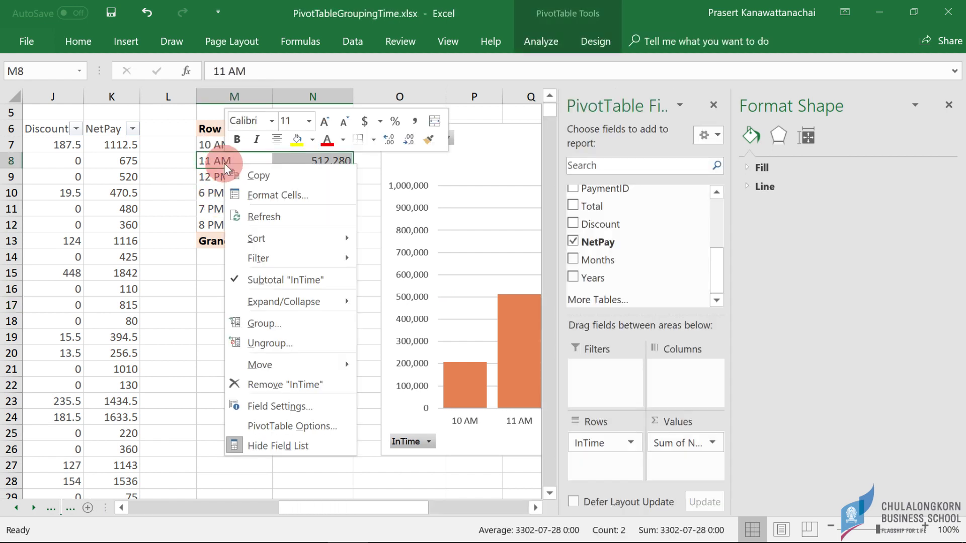
click(281, 341)
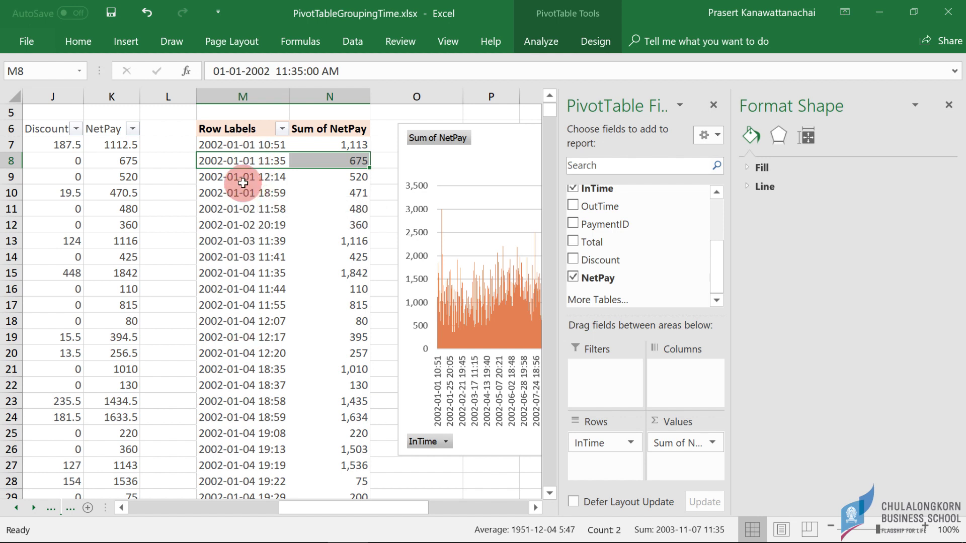
Regroup InTime by Years and Months and close the PivotTable field list.
drag(246, 168, 246, 167)
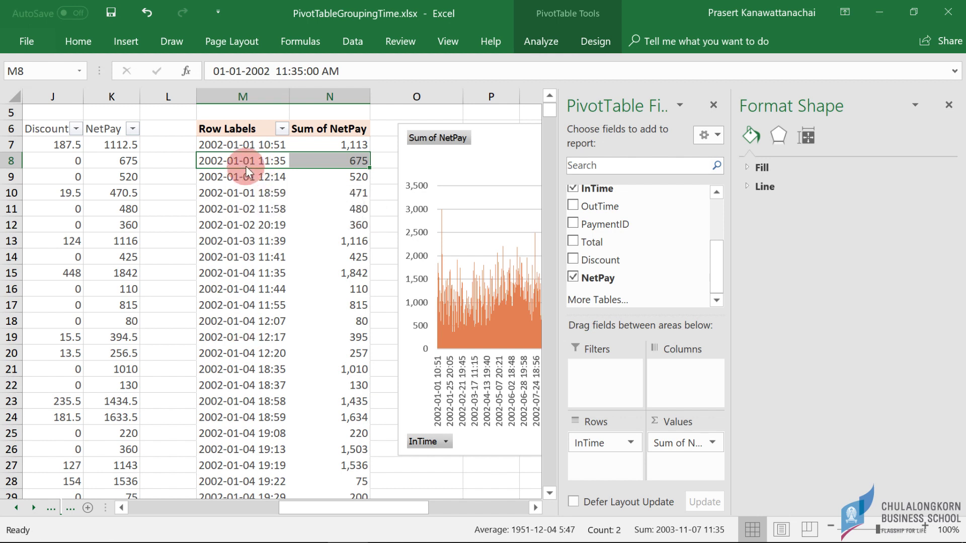
right_click(245, 166)
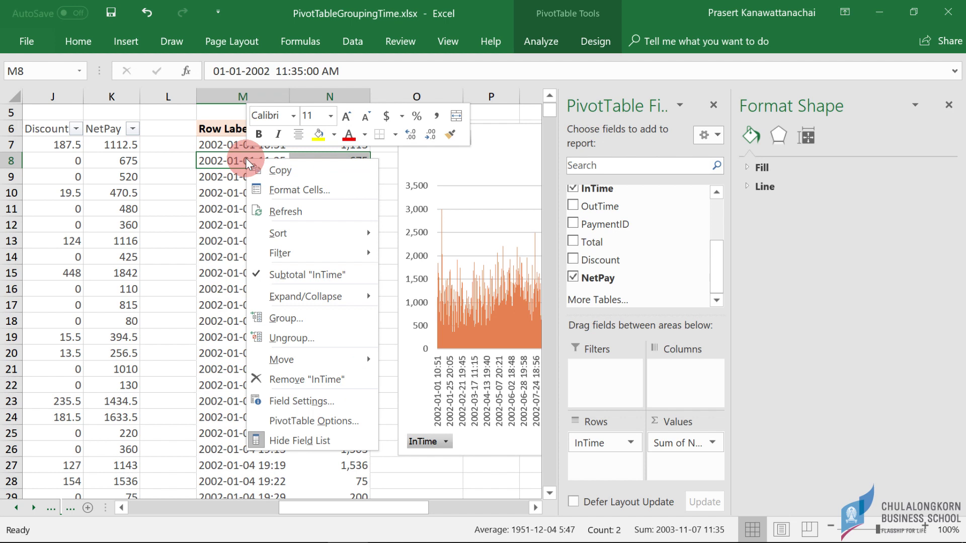
click(300, 324)
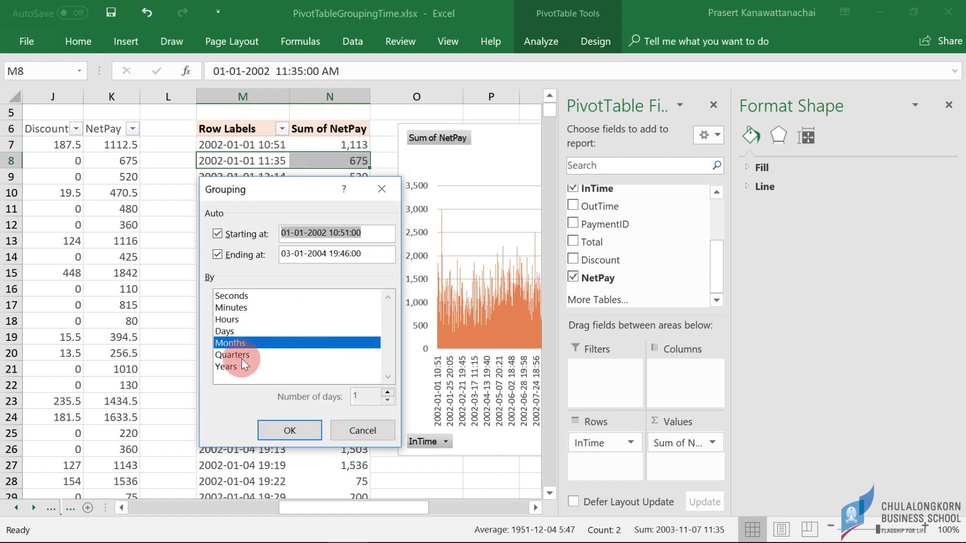
click(237, 367)
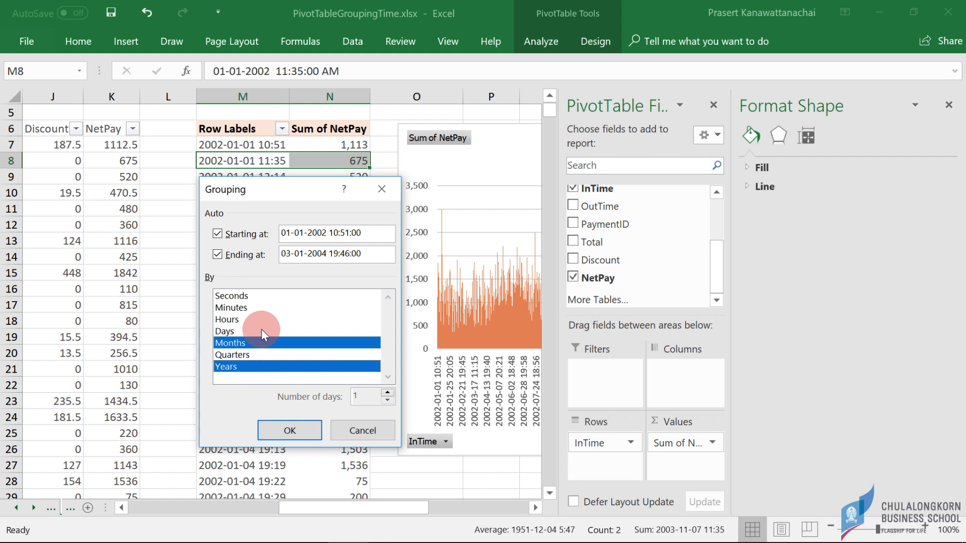
click(299, 431)
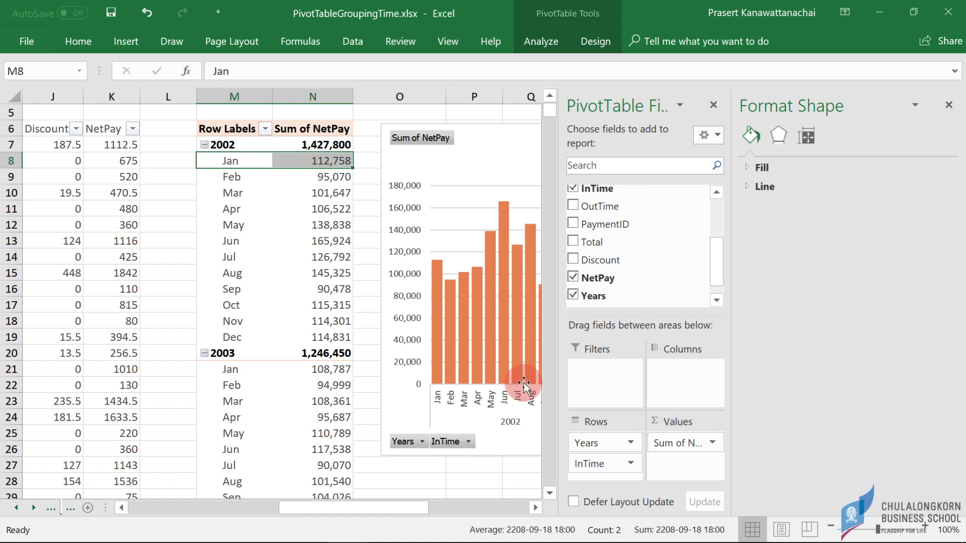
click(712, 104)
Close the Format Shape pane to leave the monthly NetPay chart unobstructed.
click(948, 104)
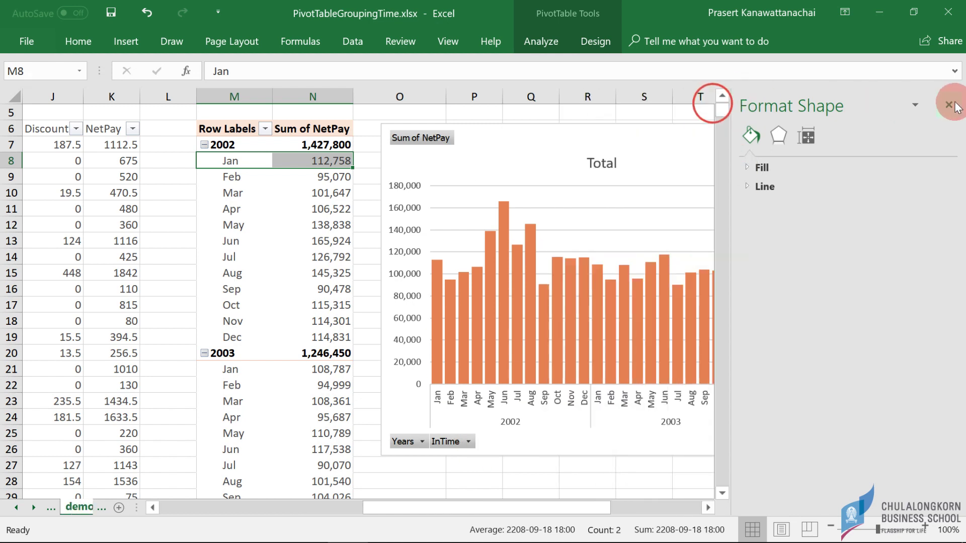